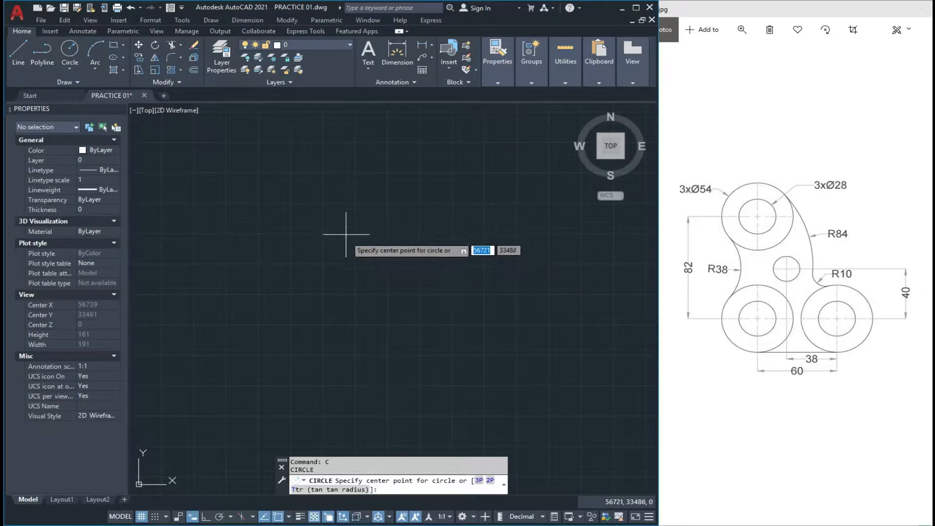
- Draw a circle with a diameter of 28 in the empty drawing area
click(353, 227)
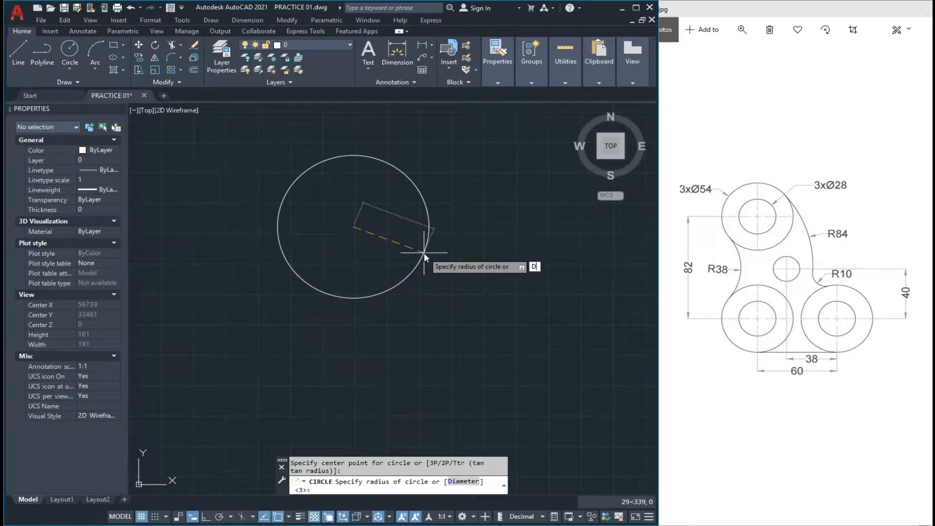
key(Return)
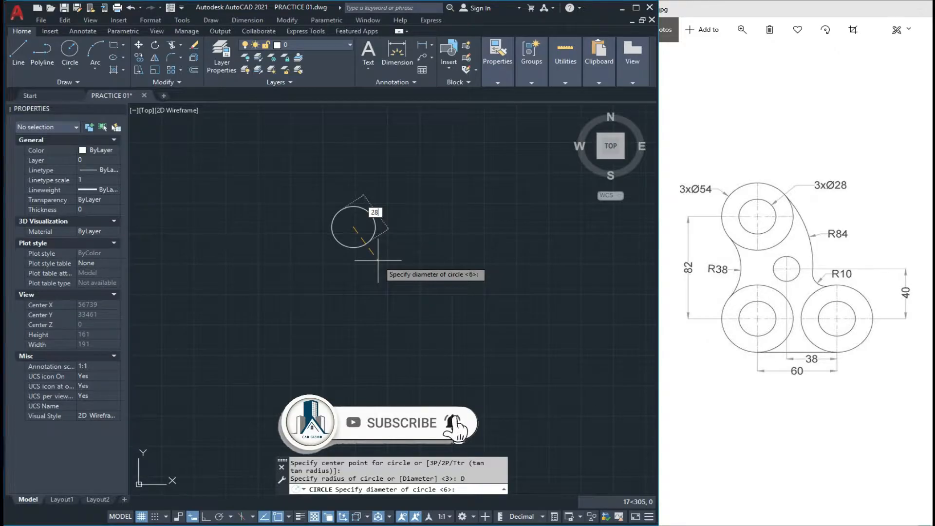
key(Return)
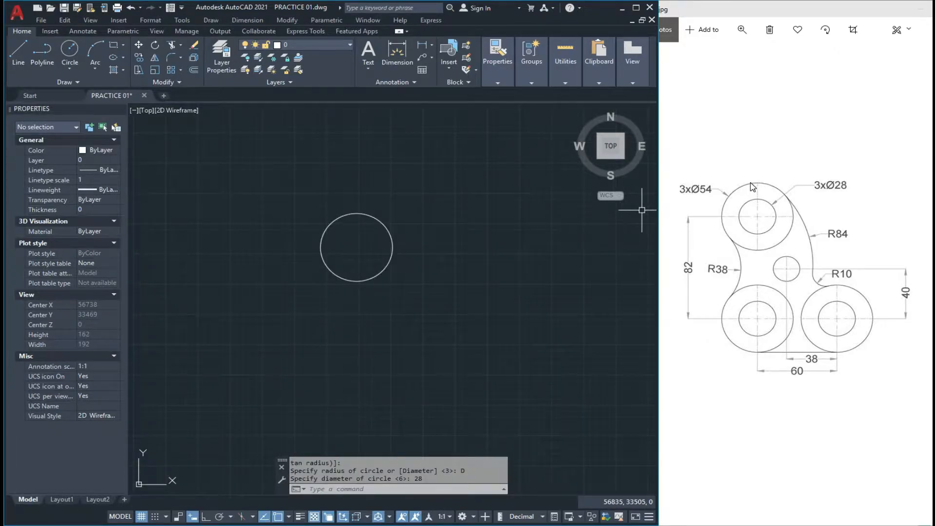
key(Escape)
- Draw a circle with a diameter of 54 concentric with the 28-diameter circle
text(c)
key(Return)
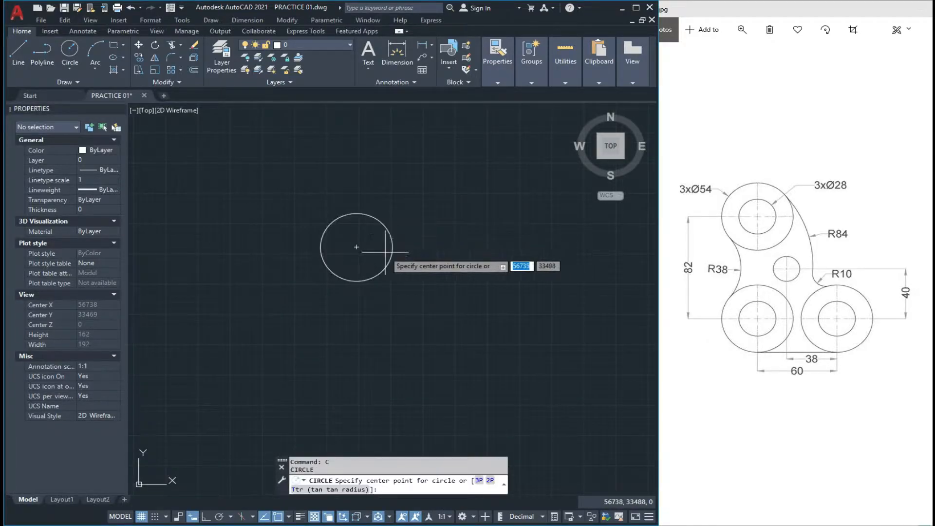
click(356, 247)
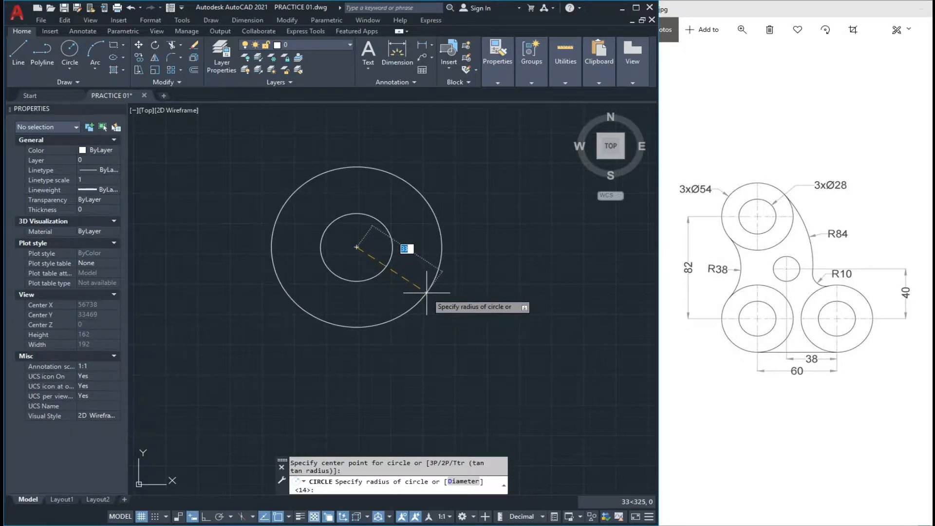
key(Return)
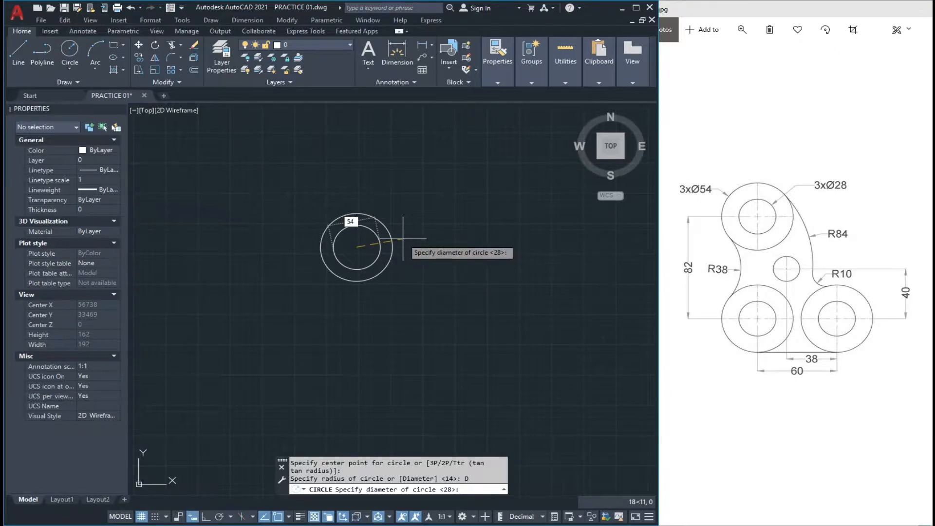
key(Return)
scroll(404, 238, down, 2)
key(Escape)
key(Escape)
- Draw a horizontal and a vertical centre line across the 54-diameter circle, from quadrant to opposite quadrant
text(L)
key(Return)
scroll(375, 210, up, 2)
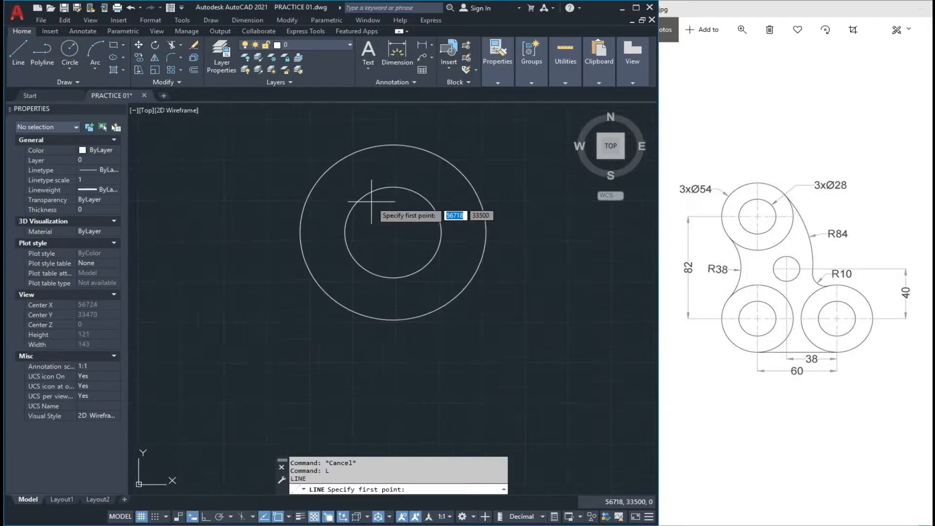
click(297, 231)
click(486, 231)
key(Return)
key(Return)
click(393, 145)
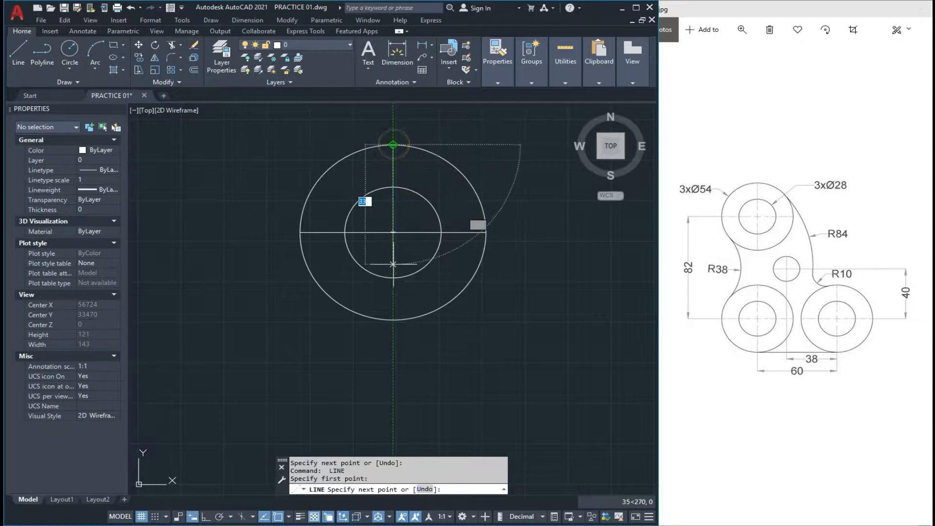
click(393, 320)
key(Escape)
- Move both centre lines to the Projection layer and reduce their linetype scale so the dash pattern is finer
click(396, 209)
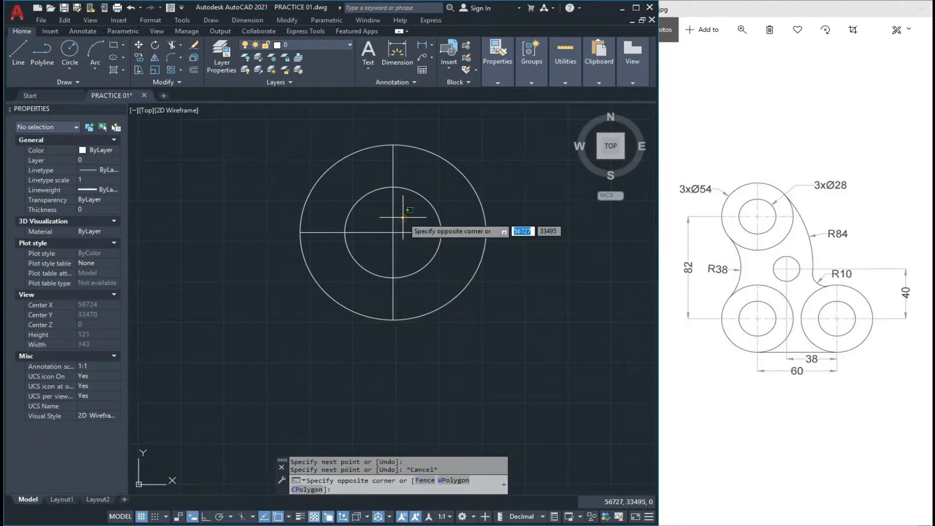
click(376, 251)
click(326, 45)
click(326, 87)
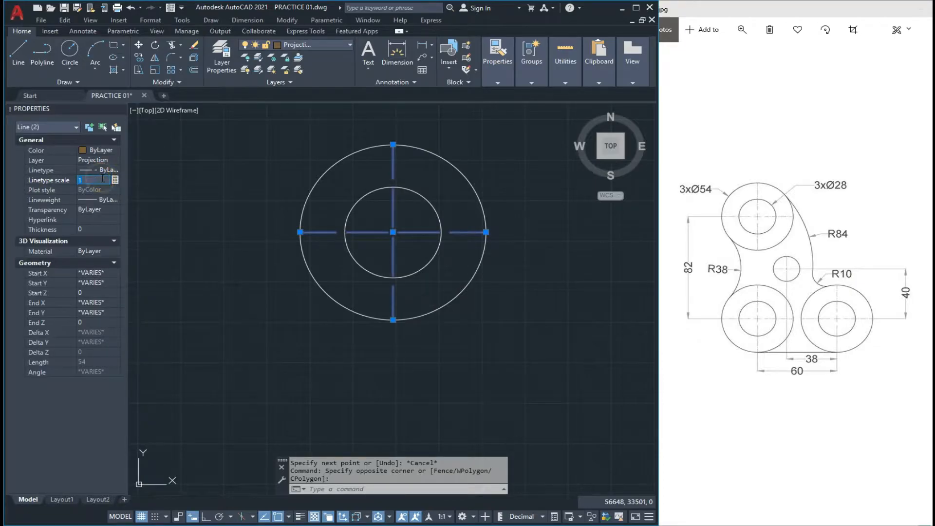
key(Return)
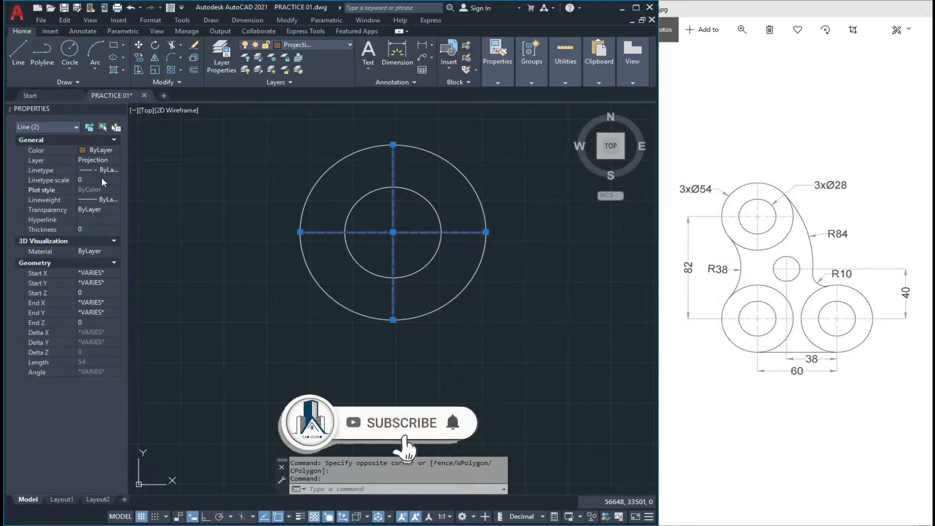
key(Escape)
key(Escape)
key(Escape)
- Offset the circles' horizontal centre line downward by 82
scroll(424, 207, down, 3)
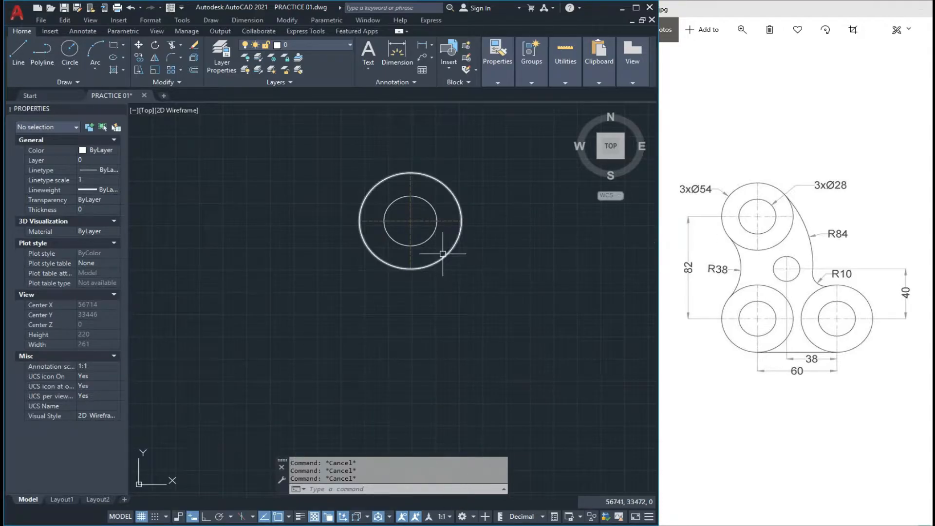
text(o)
key(Return)
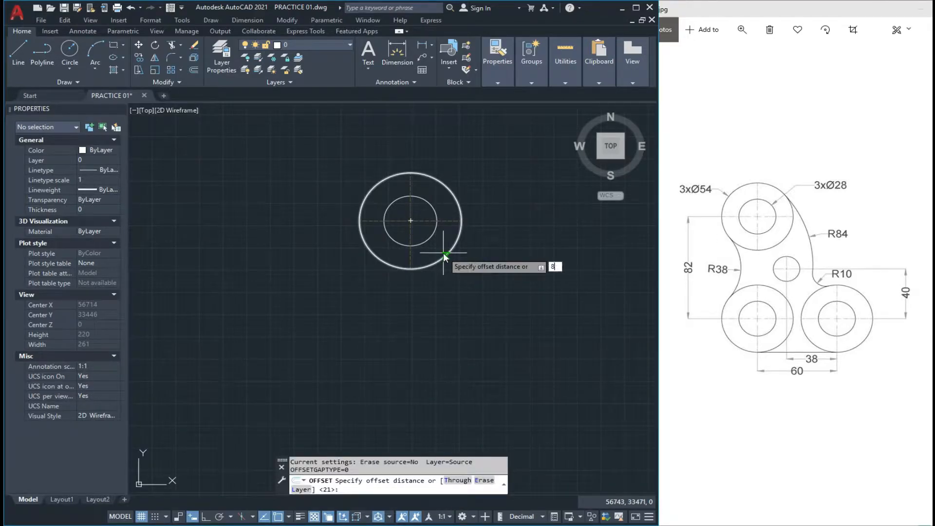
text(82)
key(Return)
click(444, 221)
click(446, 303)
scroll(362, 222, down, 2)
scroll(407, 297, up, 2)
key(Escape)
key(Escape)
key(Escape)
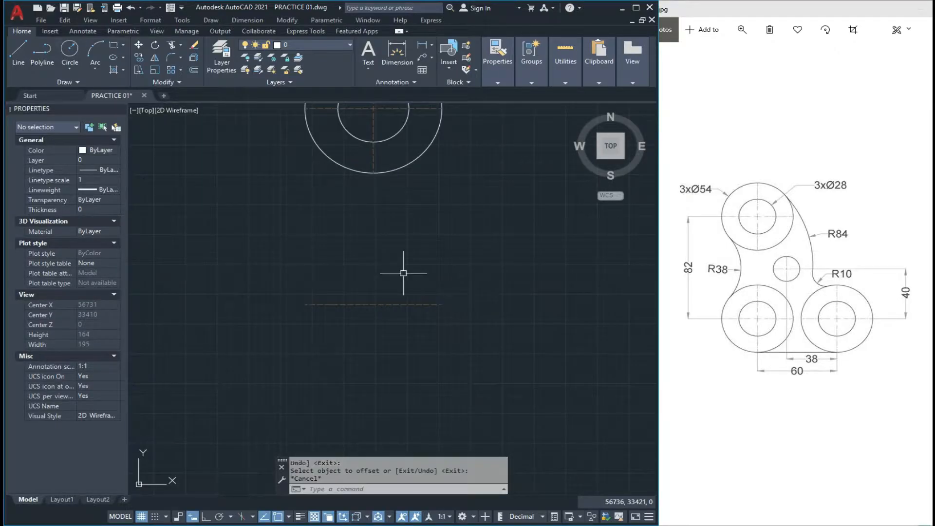
- Copy the vertical centre line from the circles' centre to the midpoint of the lower horizontal centre line
scroll(404, 265, down, 2)
scroll(415, 266, up, 2)
scroll(413, 265, down, 1)
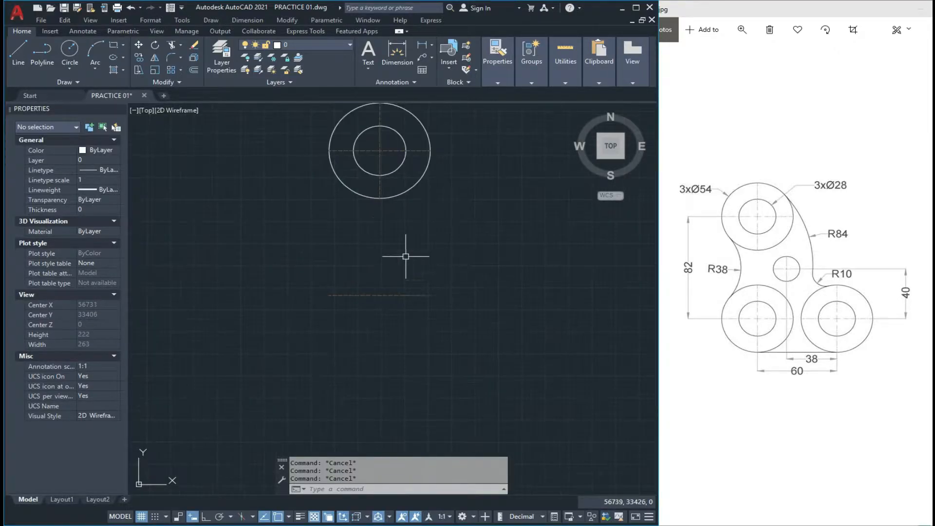
scroll(388, 187, up, 2)
click(382, 151)
click(367, 163)
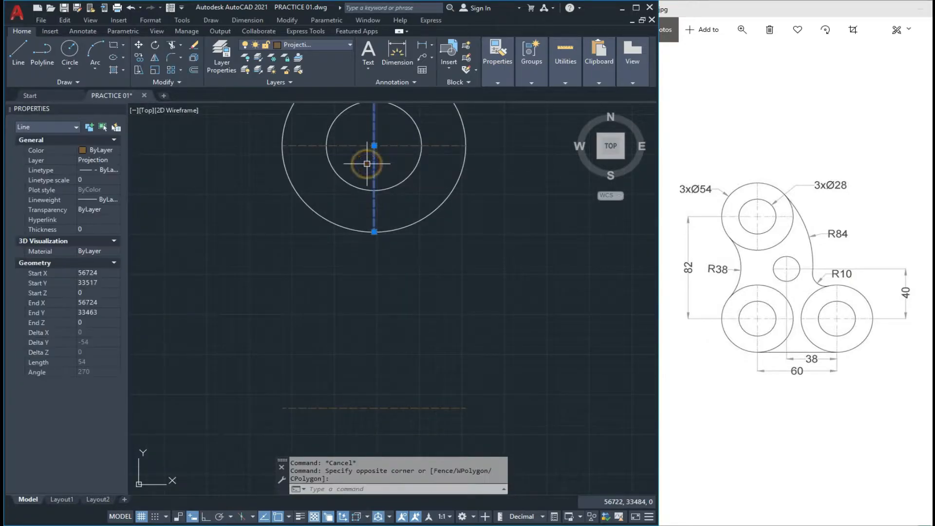
key(Return)
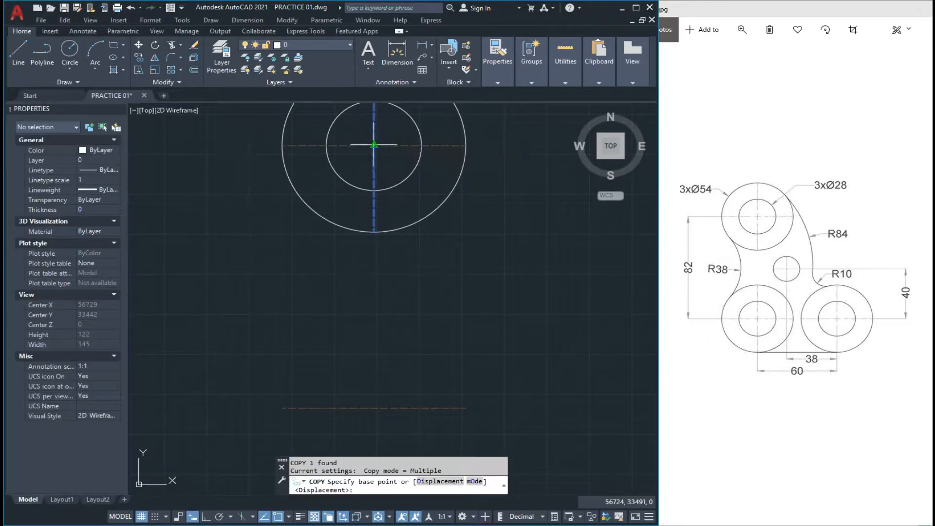
click(374, 145)
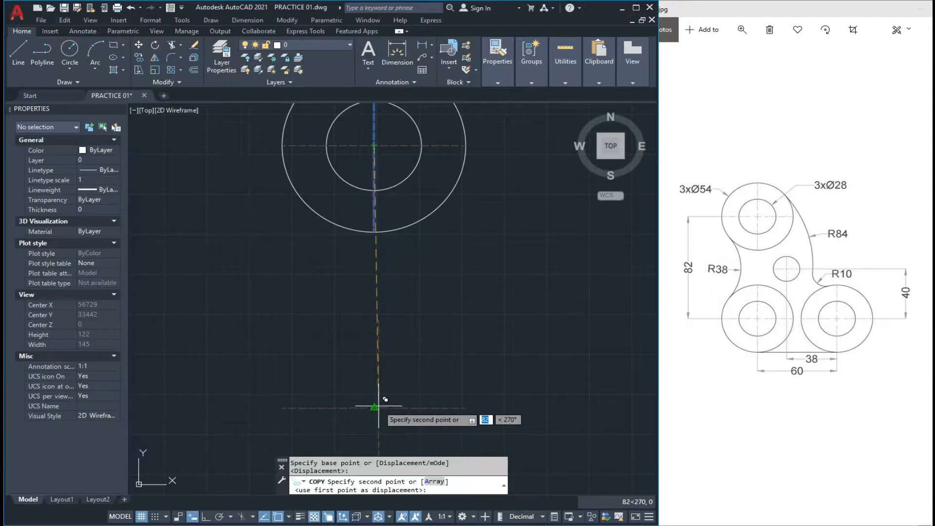
click(372, 403)
key(Escape)
key(Escape)
scroll(353, 286, down, 1)
scroll(385, 209, up, 1)
key(Escape)
- Copy the two concentric circles 82 straight down onto the lower pair of centre lines
click(396, 192)
click(387, 281)
text(co)
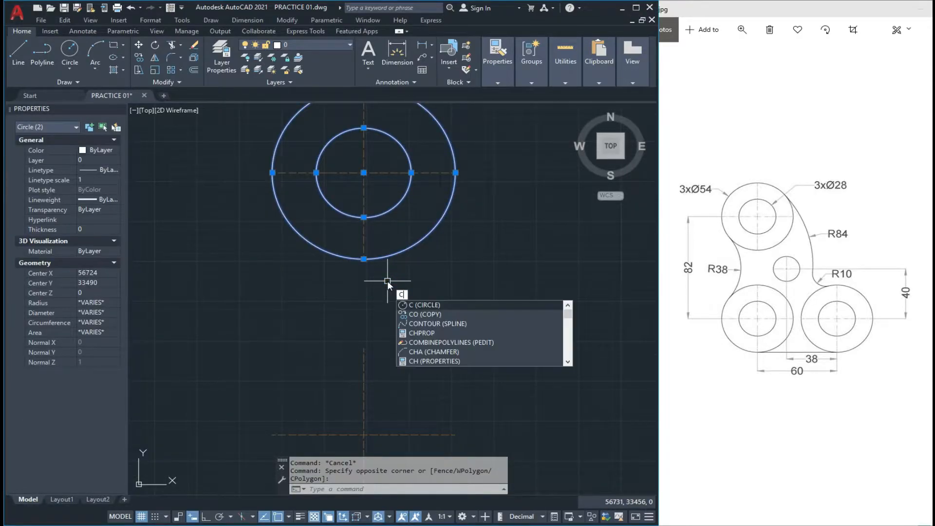
key(Return)
click(364, 172)
scroll(370, 166, down, 3)
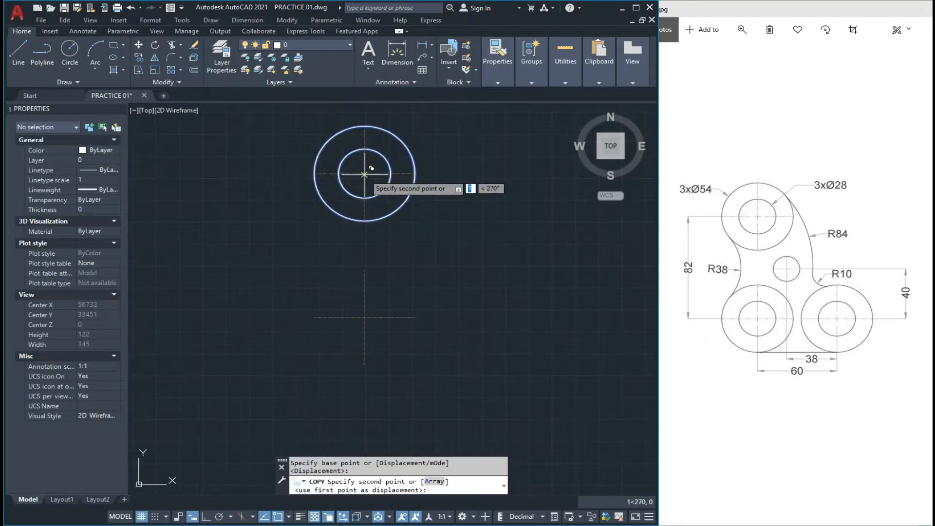
text(82)
key(Return)
key(Escape)
key(Escape)
key(Escape)
- Offset the lower circles' vertical centre line to the right by 60
scroll(386, 301, up, 2)
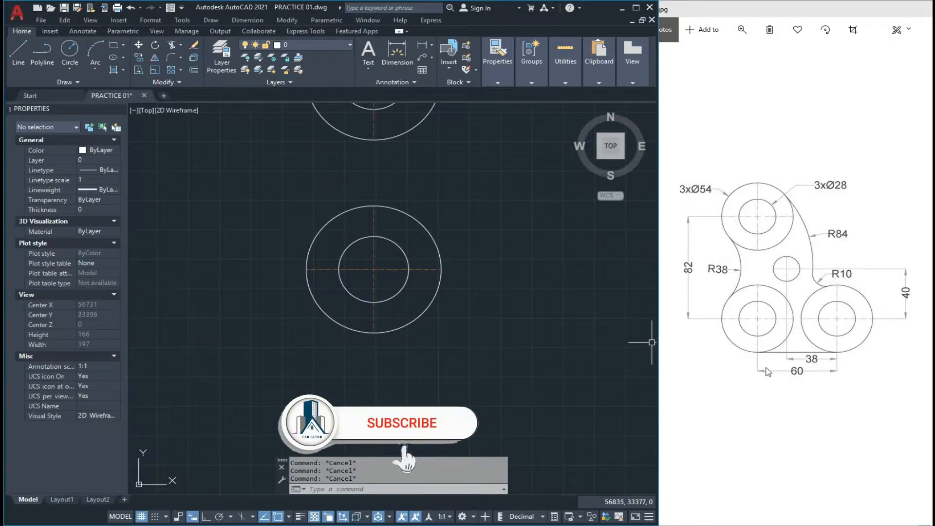
text(o)
key(Return)
text(60)
key(Return)
click(374, 314)
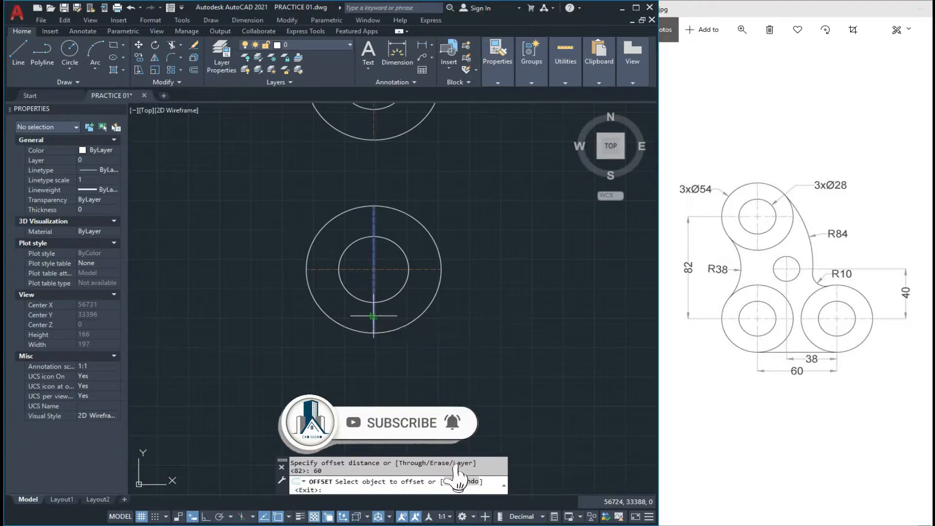
click(495, 326)
scroll(494, 327, down, 1)
middle_drag(487, 338, 466, 370)
scroll(494, 329, up, 1)
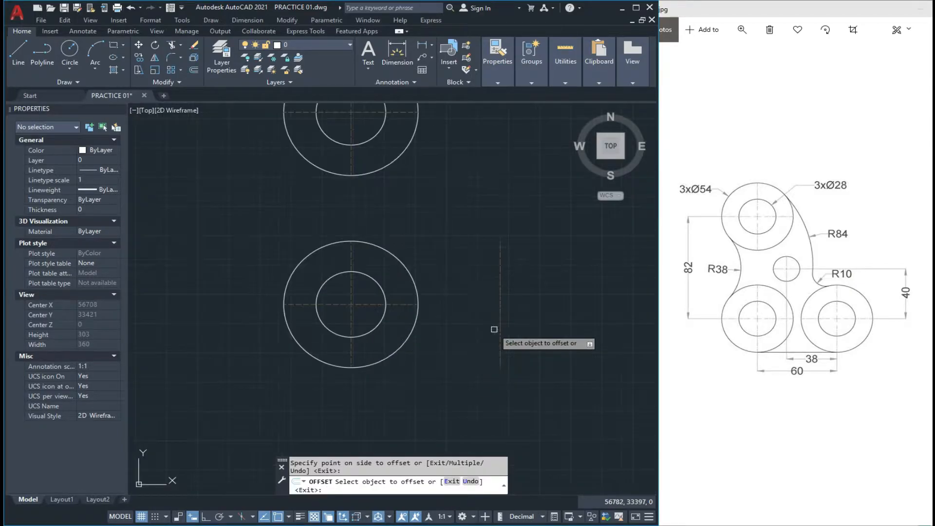
key(Escape)
key(Escape)
key(Escape)
- Offset the rightmost vertical centre line to the left by 38
text(o)
key(Return)
text(38)
key(Return)
click(500, 323)
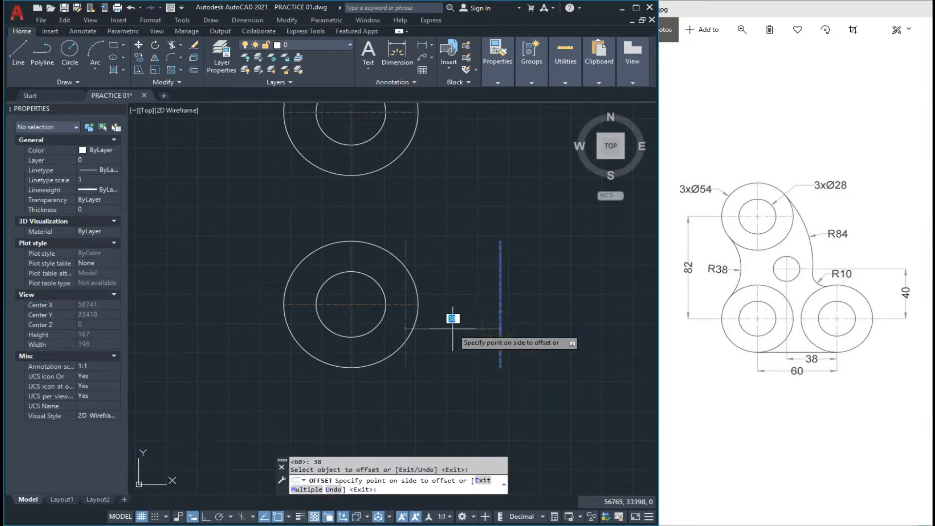
click(453, 329)
scroll(434, 319, down, 3)
scroll(407, 290, up, 2)
key(Escape)
key(Escape)
key(Escape)
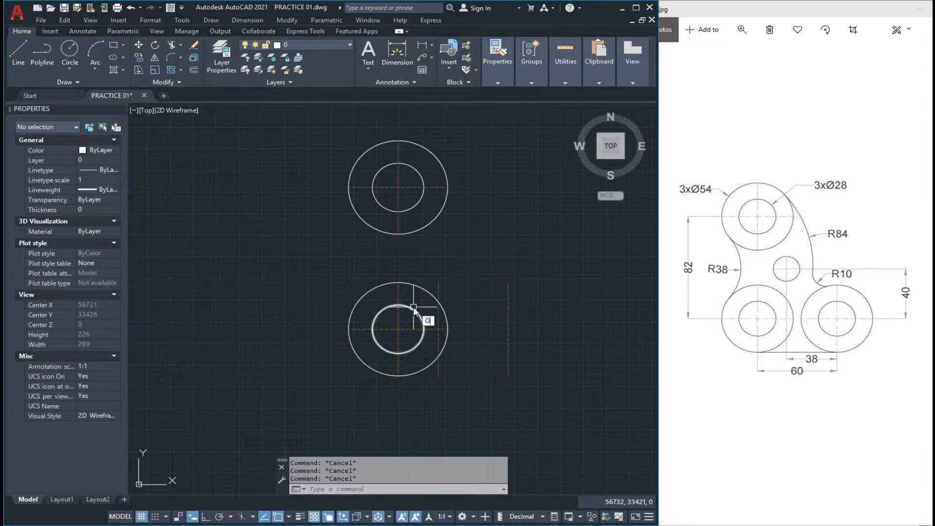
- Offset the lower circles' horizontal centre line upward by 40
text(o)
key(Return)
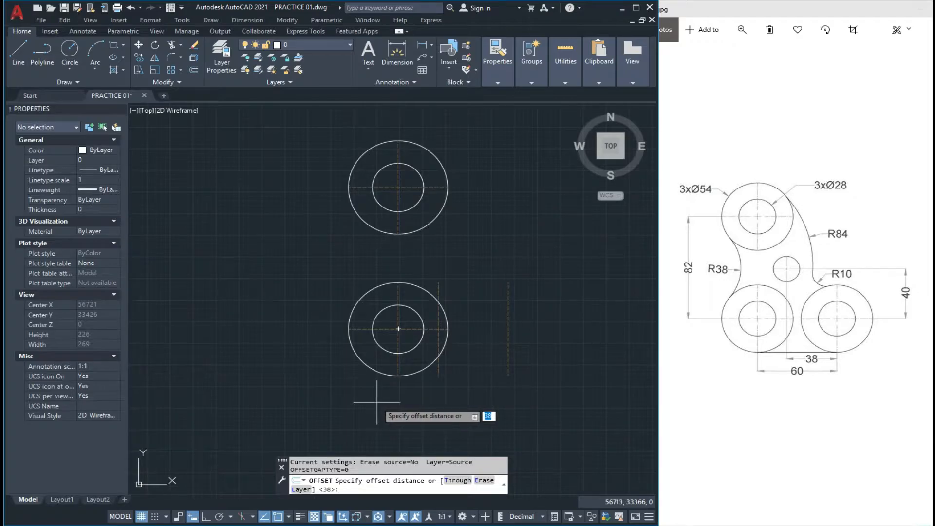
key(Return)
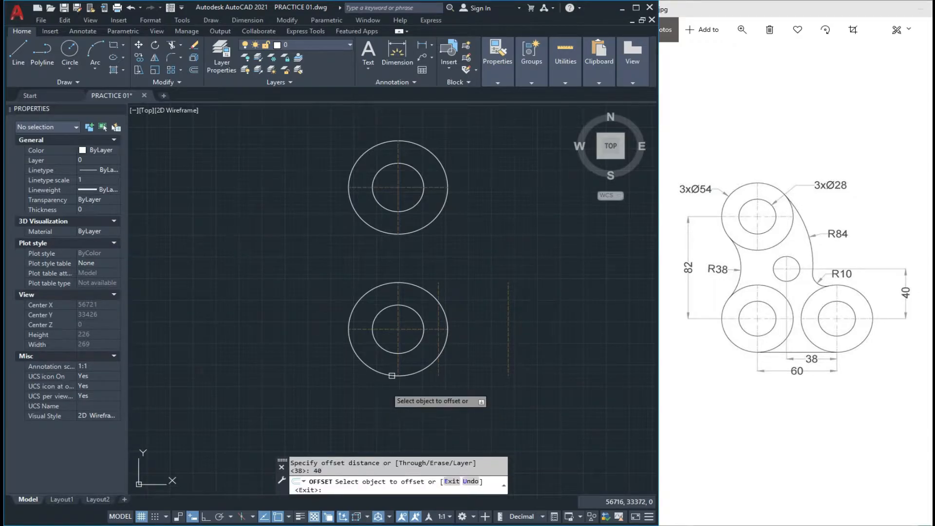
click(430, 329)
click(431, 285)
scroll(446, 190, up, 2)
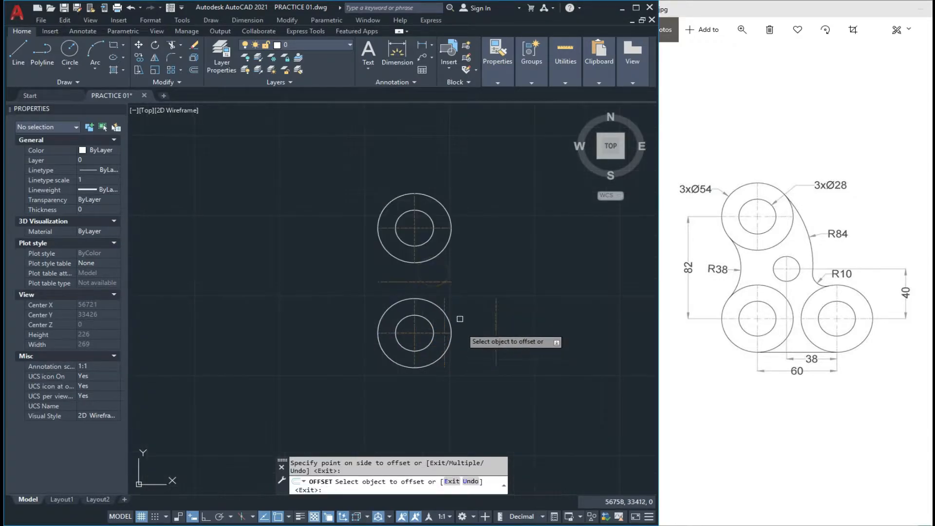
key(Escape)
key(Escape)
- Stretch the upper end of the middle vertical construction line past the middle horizontal line's level, to a length of about 80
click(465, 307)
click(431, 316)
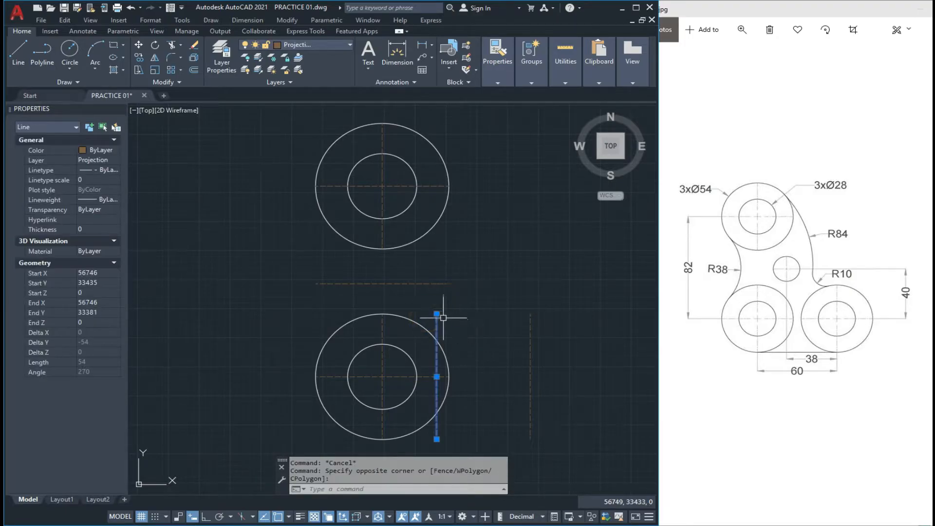
click(436, 313)
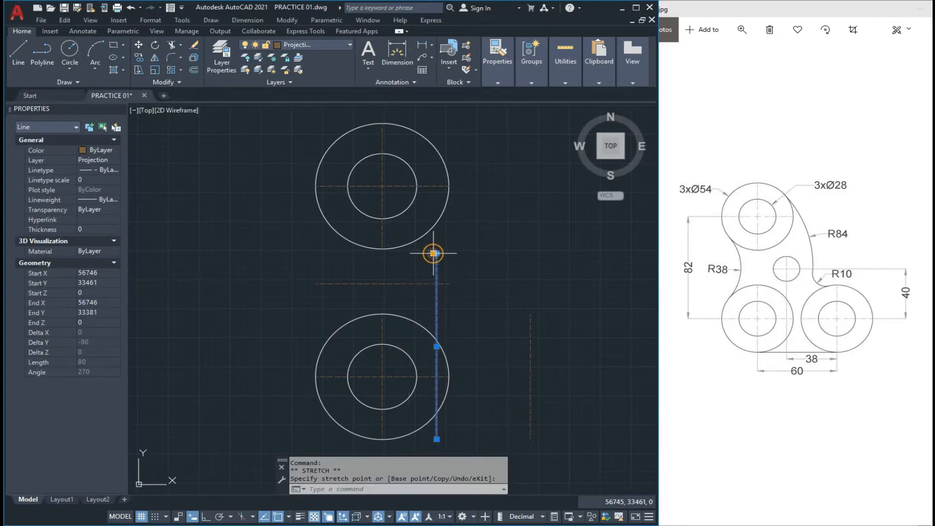
click(435, 253)
key(Escape)
scroll(485, 311, down, 3)
scroll(609, 259, down, 2)
scroll(523, 284, up, 2)
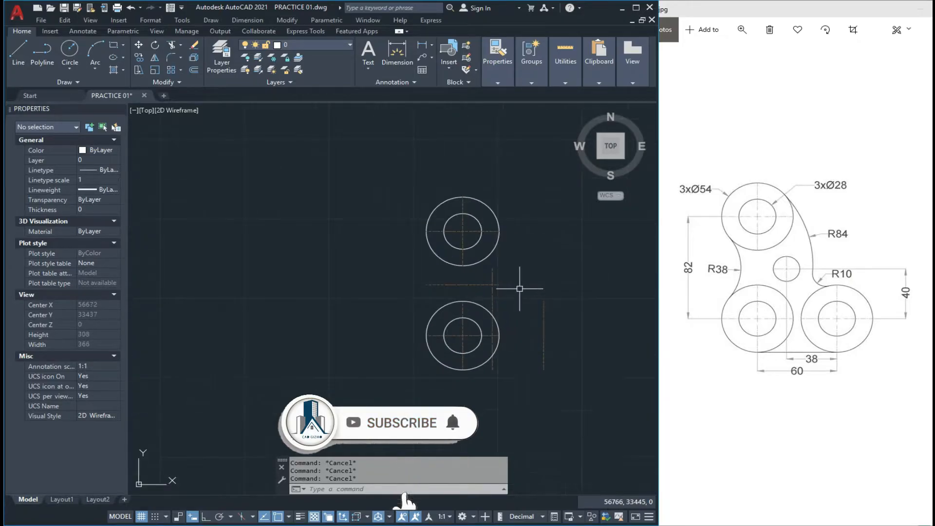
key(ctrl+z)
key(Escape)
scroll(468, 321, up, 3)
scroll(480, 296, down, 3)
scroll(509, 288, up, 2)
- Copy the lower two concentric circles from their centre to the midpoint of the rightmost vertical centre line
click(489, 278)
click(469, 314)
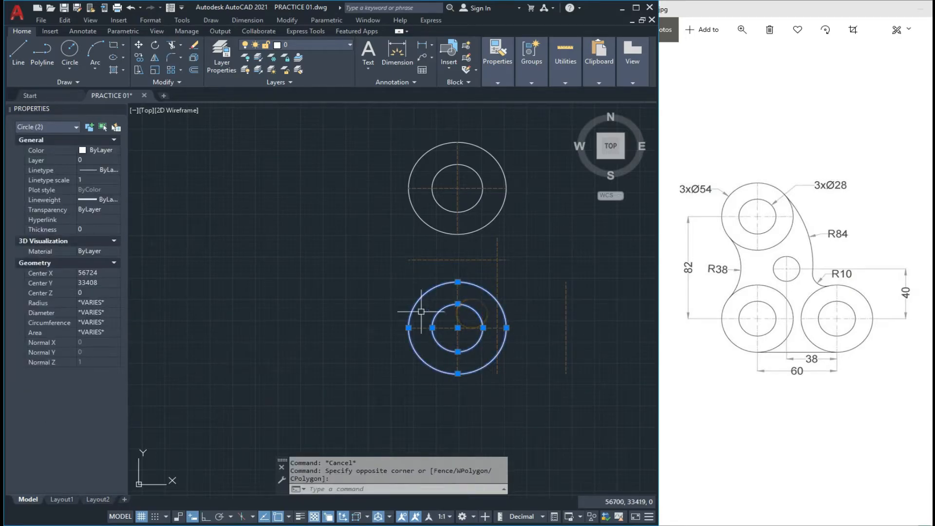
scroll(491, 332, up, 2)
text(co)
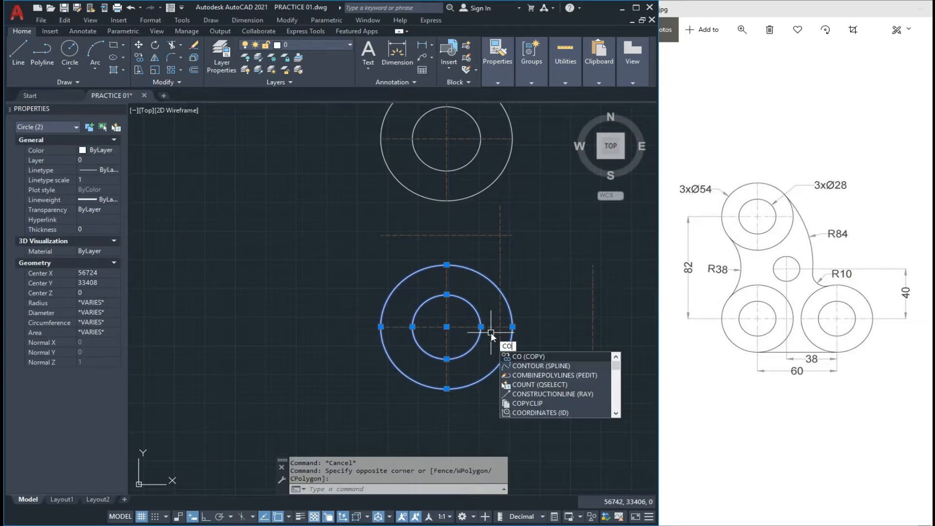
key(Return)
click(446, 326)
scroll(435, 324, down, 1)
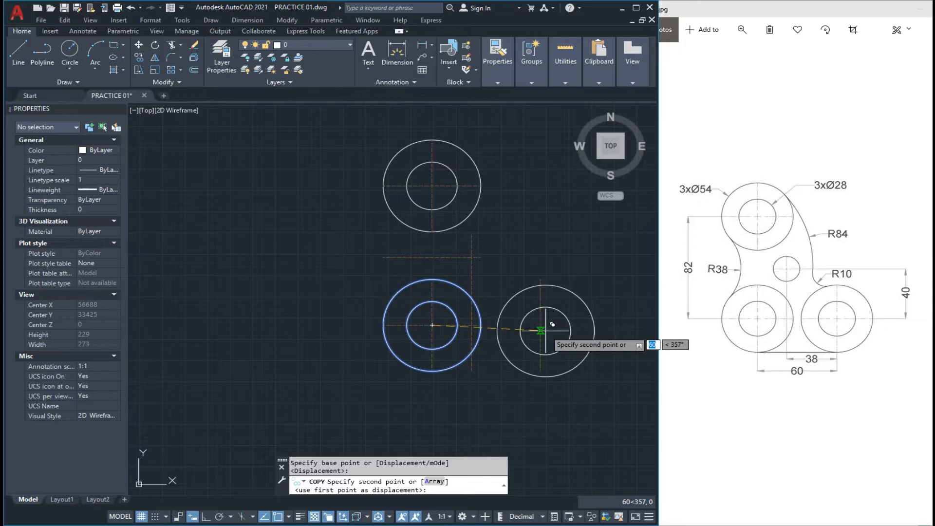
click(540, 325)
key(Escape)
scroll(440, 318, down, 4)
scroll(417, 301, up, 2)
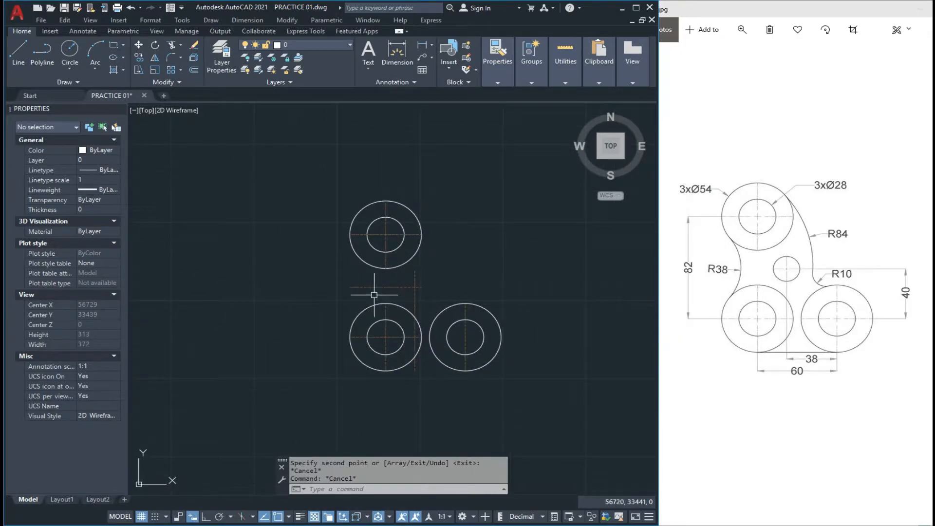
scroll(345, 286, up, 1)
click(387, 276)
key(Escape)
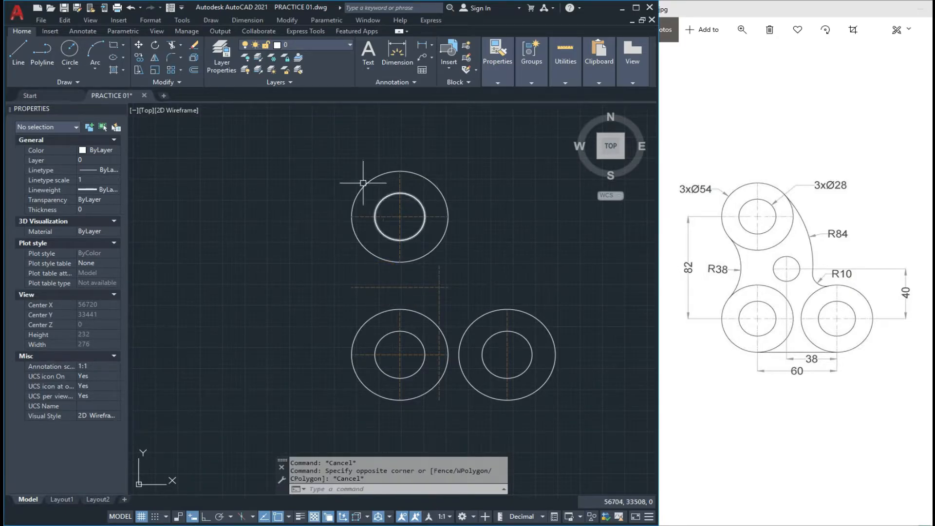
click(69, 69)
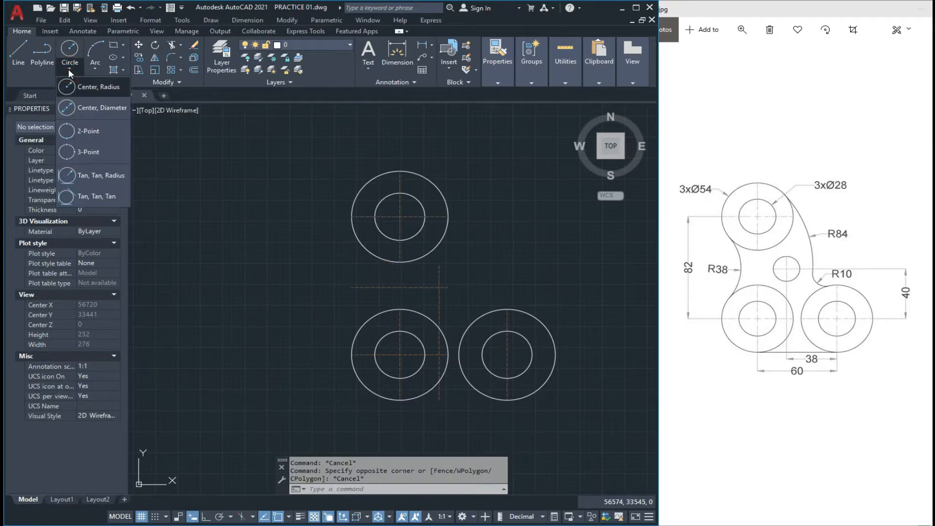
click(107, 174)
click(363, 244)
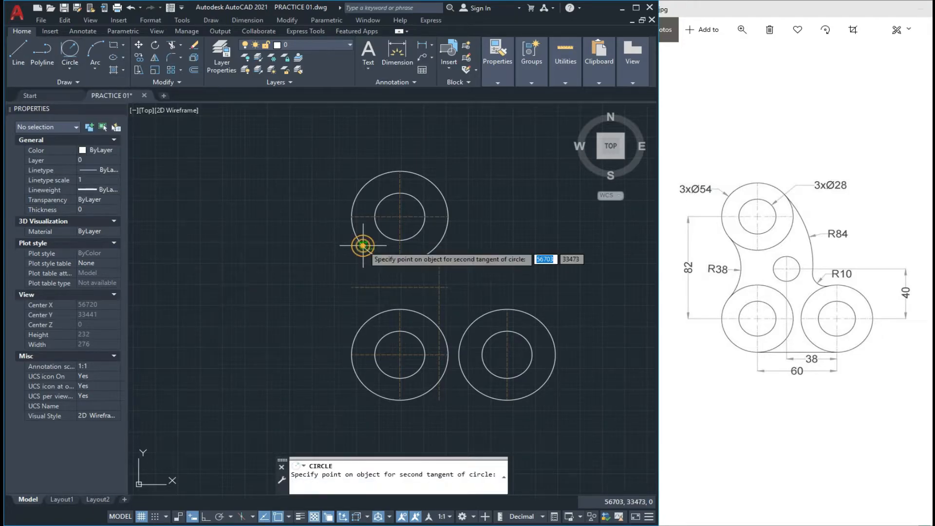
click(369, 319)
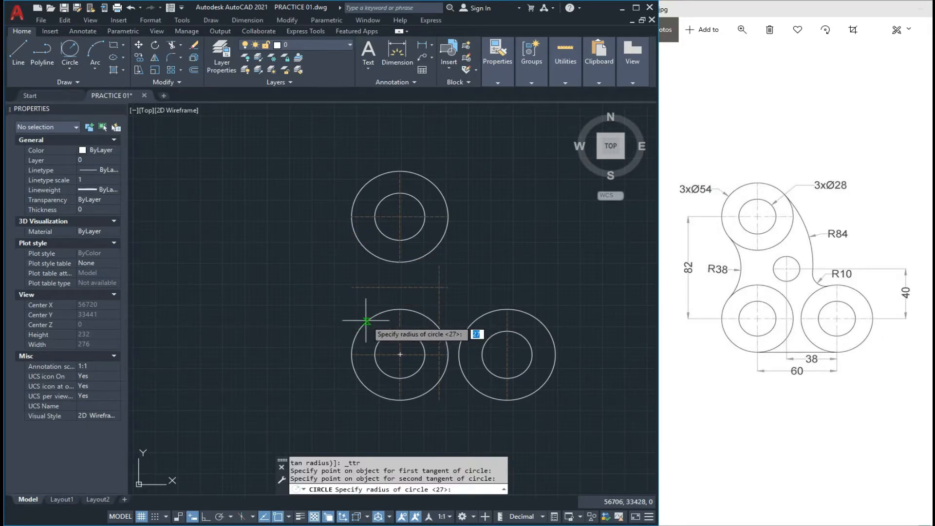
click(364, 320)
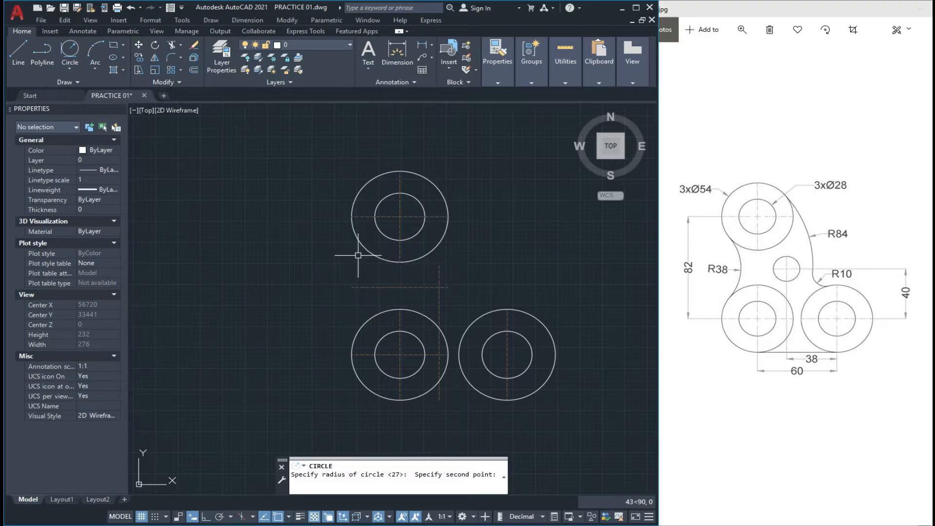
key(Escape)
key(Escape)
- Draw a circle of radius 38 tangent to the left sides of the upper and lower-left outer circles
click(70, 49)
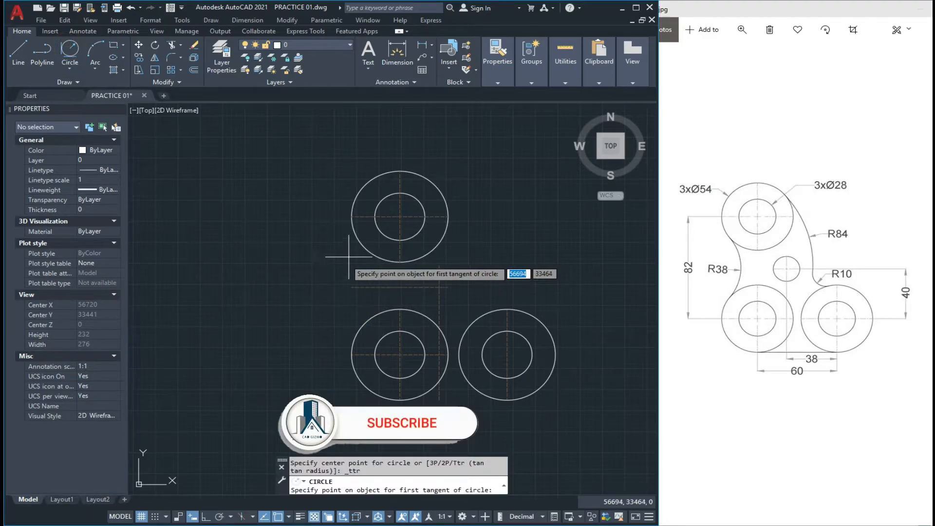
click(364, 244)
click(363, 319)
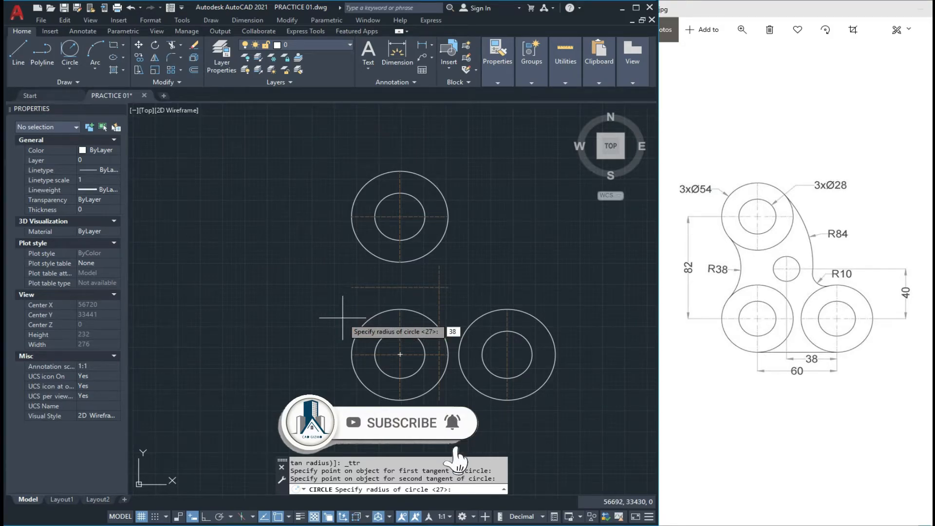
key(Return)
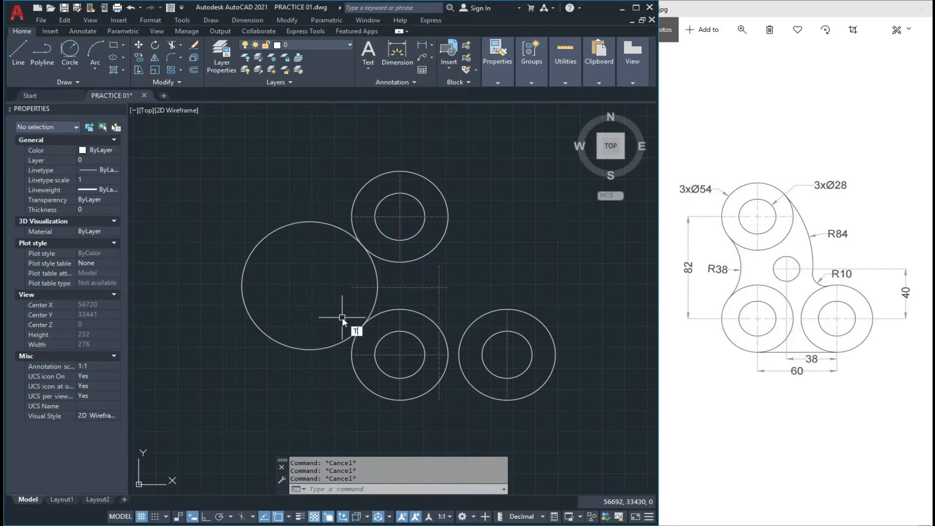
- Trim the 38 radius circle down to the concave arc connecting the upper and lower-left outer circles
key(Return)
click(346, 229)
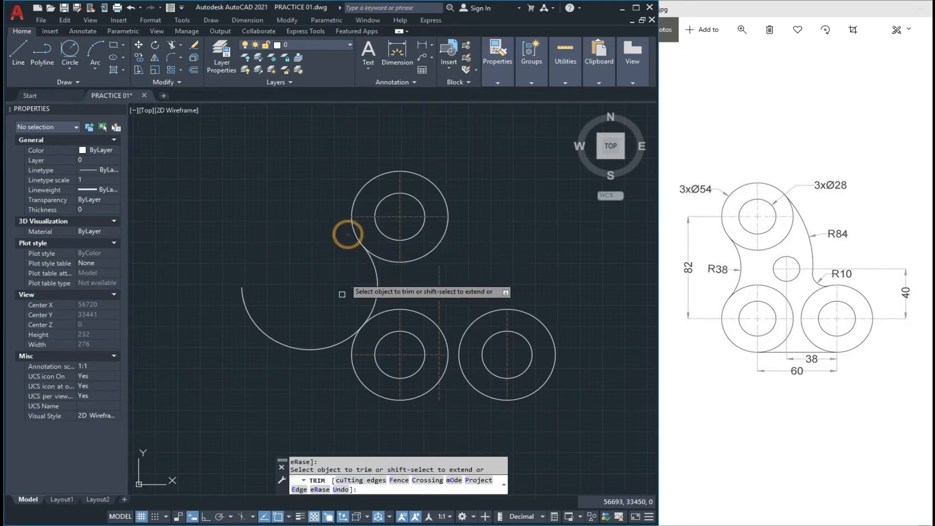
click(345, 336)
key(Escape)
key(Escape)
key(Escape)
scroll(398, 292, down, 1)
scroll(398, 276, up, 1)
key(Escape)
scroll(399, 275, down, 1)
scroll(394, 268, up, 1)
scroll(396, 266, down, 1)
scroll(357, 266, up, 1)
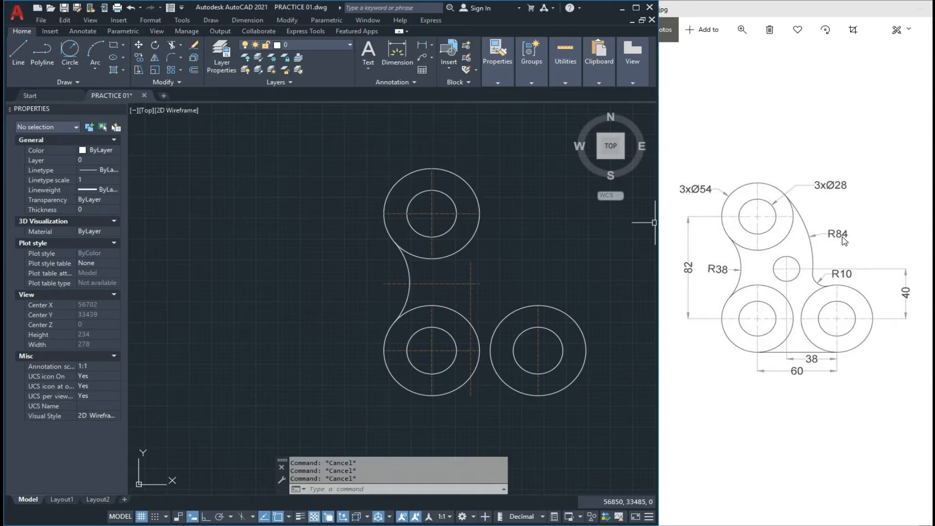
- Draw a circle of radius 84 tangent to the upper and lower-left outer circles and enclosing both
click(64, 49)
click(444, 169)
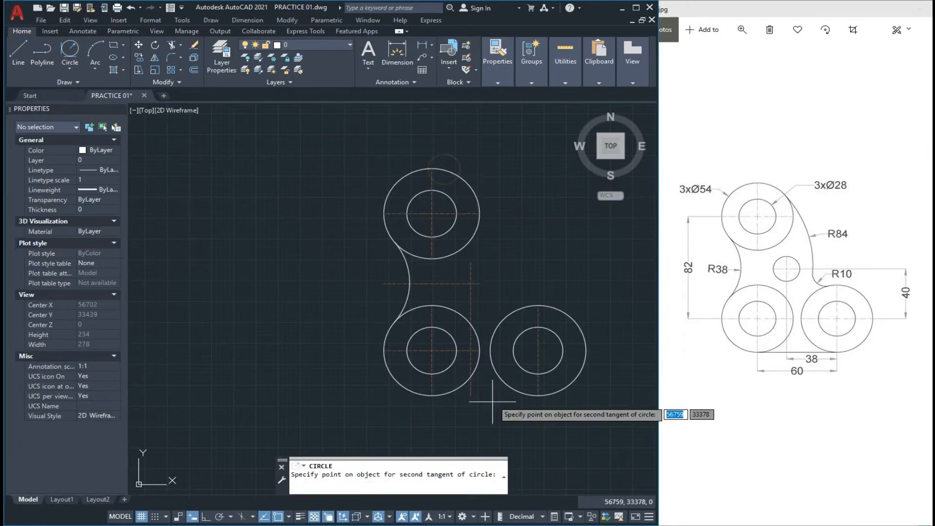
click(454, 390)
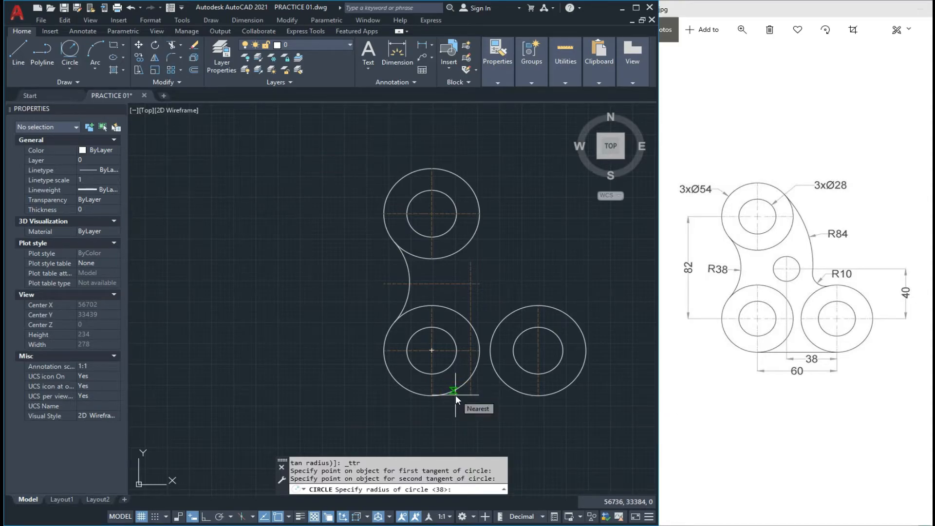
key(Return)
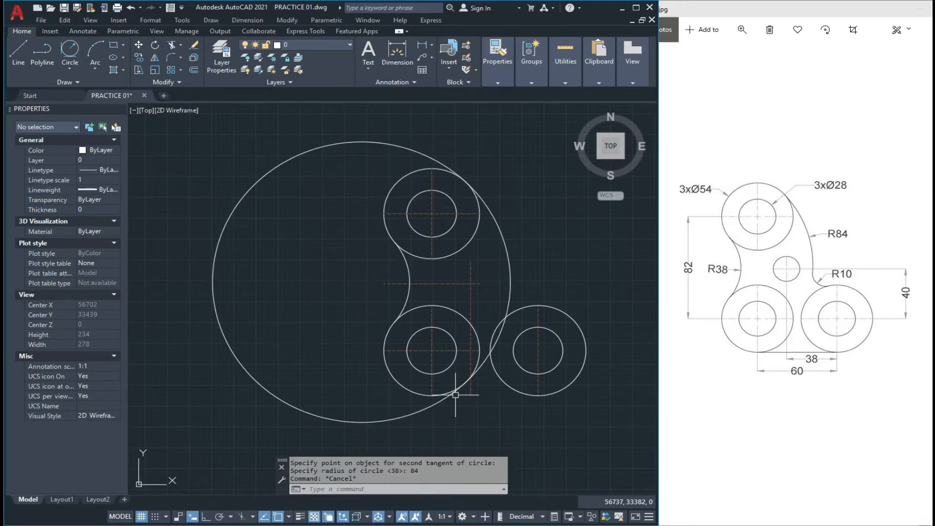
key(Escape)
- Draw a circle of radius 10 tangent to the lower-right outer circle and the 84 radius circle
scroll(359, 349, down, 2)
scroll(468, 322, up, 5)
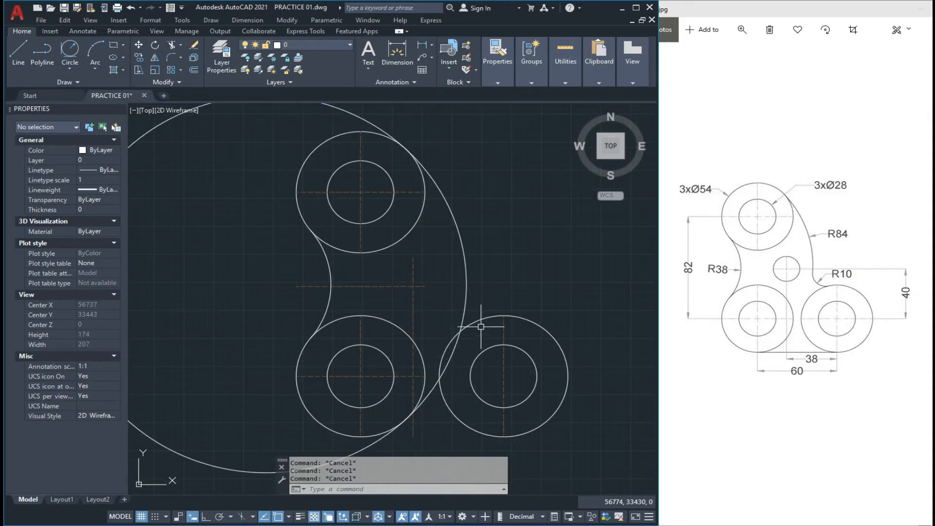
scroll(460, 312, down, 2)
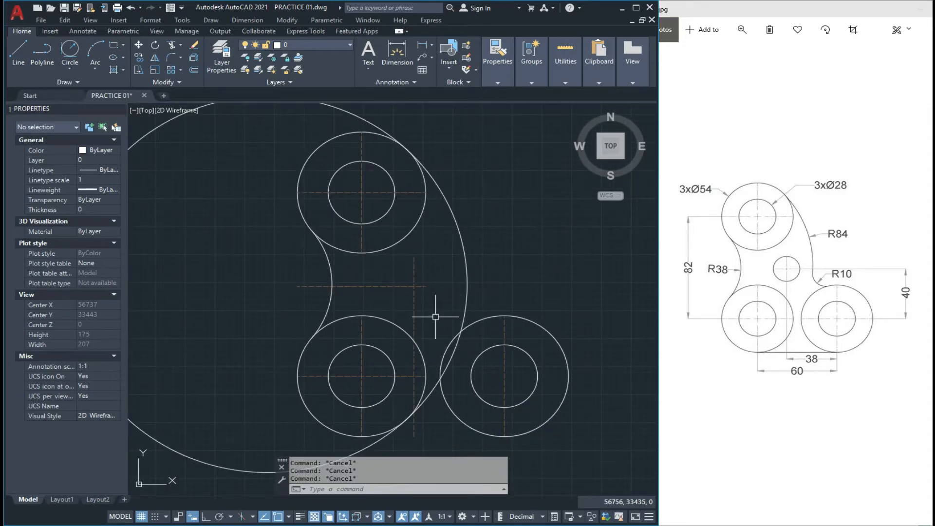
click(70, 50)
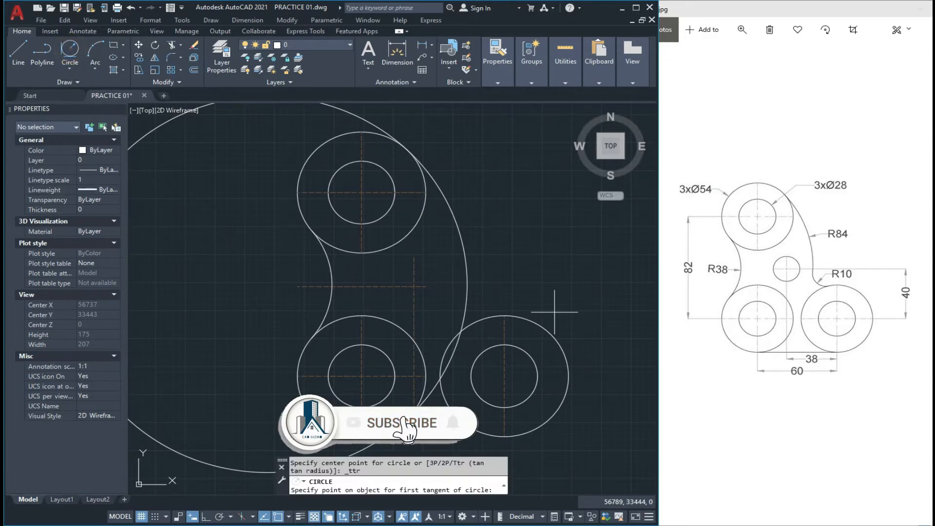
click(487, 314)
click(466, 306)
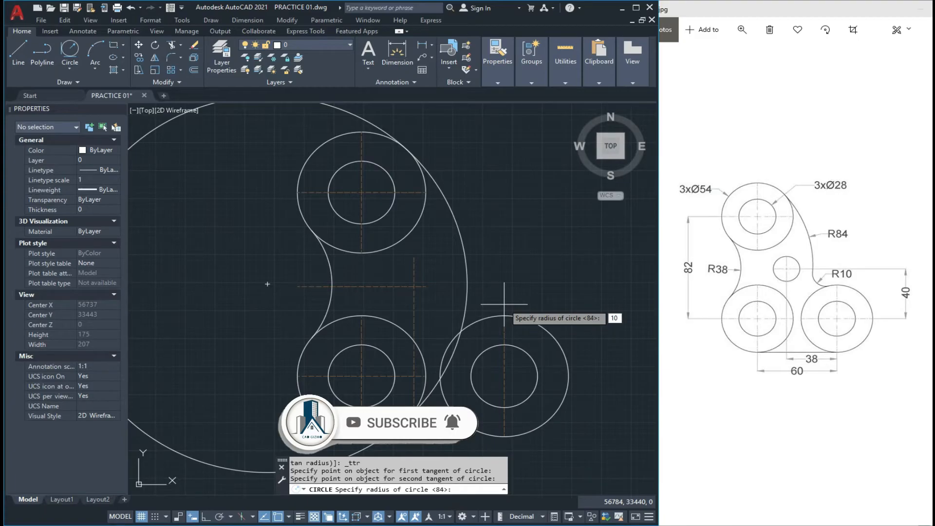
key(Return)
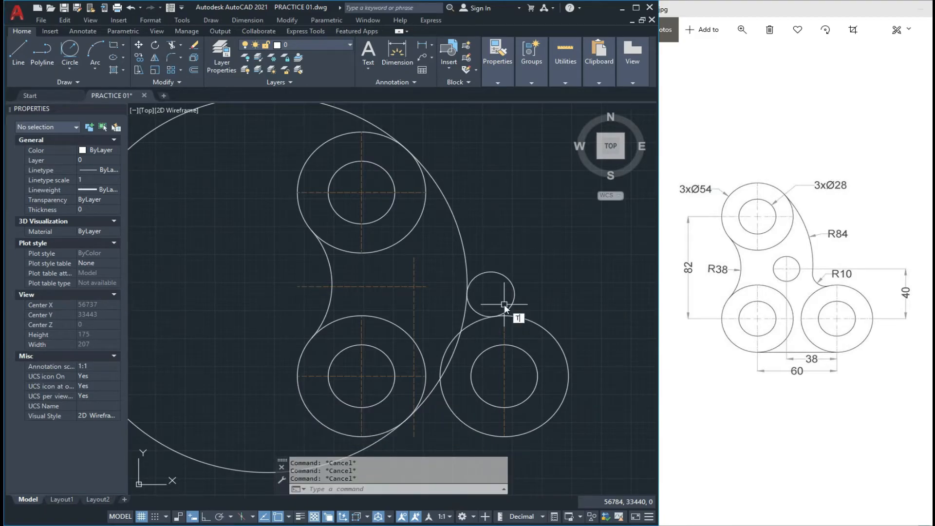
- Trim the outer portions of the 10 radius circle, keeping the arc that joins its two tangent circles
text(TR)
key(Return)
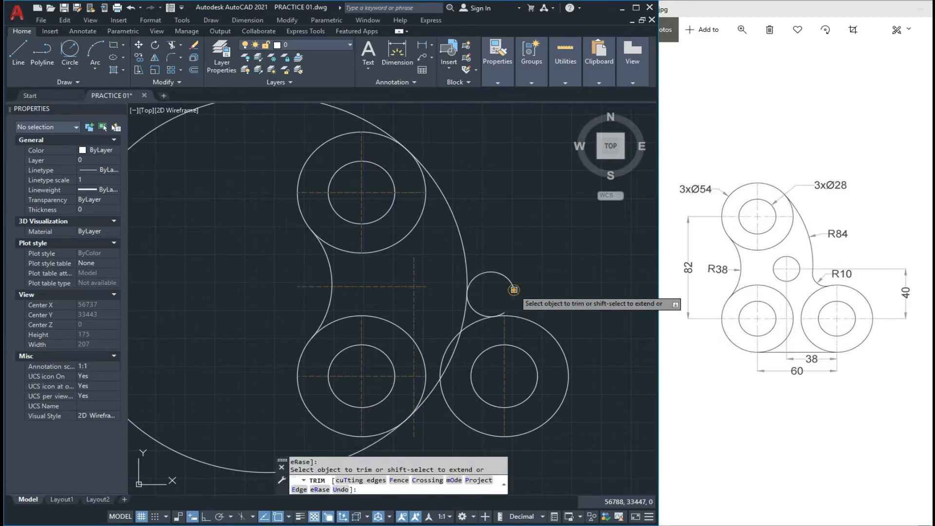
click(506, 310)
click(501, 271)
- Trim the 84 radius circle below its tangency with the 10 radius arc and above its tangency with the upper outer circle
scroll(467, 288, up, 6)
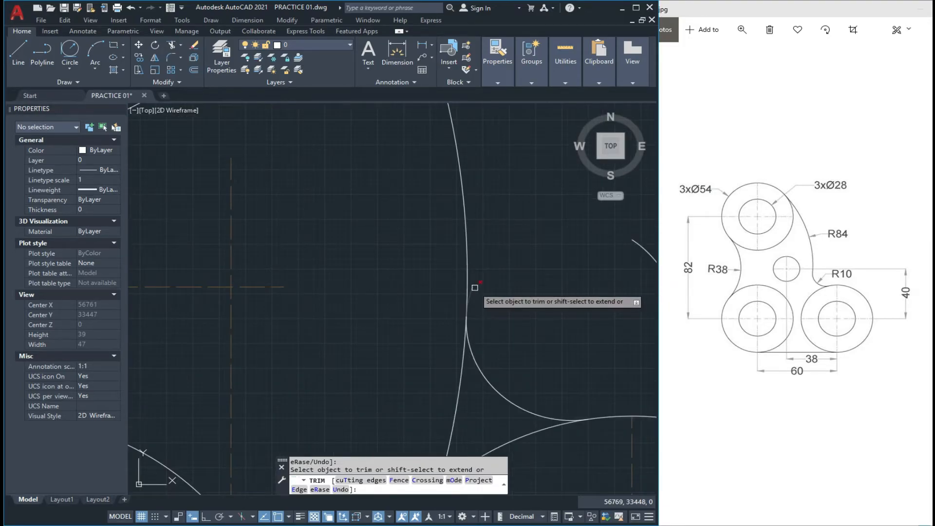
scroll(474, 287, down, 4)
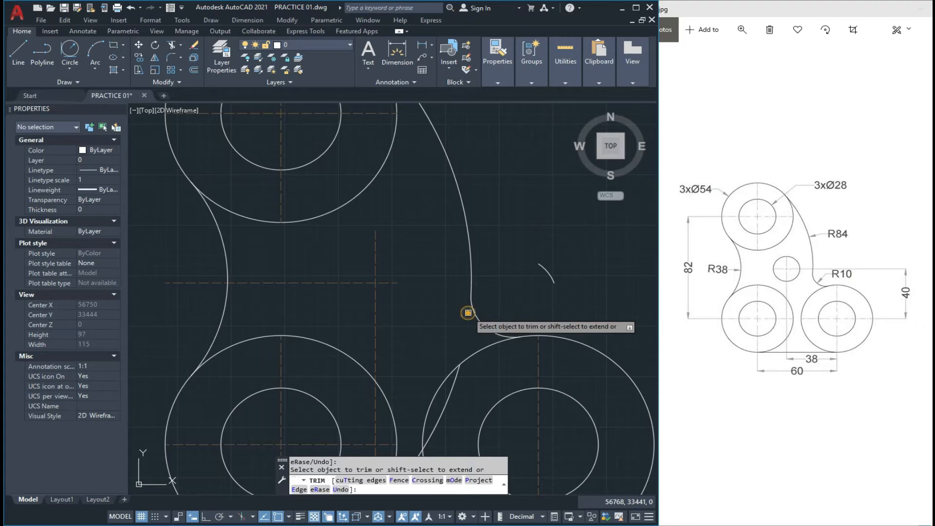
scroll(463, 301, up, 7)
scroll(555, 262, down, 5)
scroll(484, 321, down, 2)
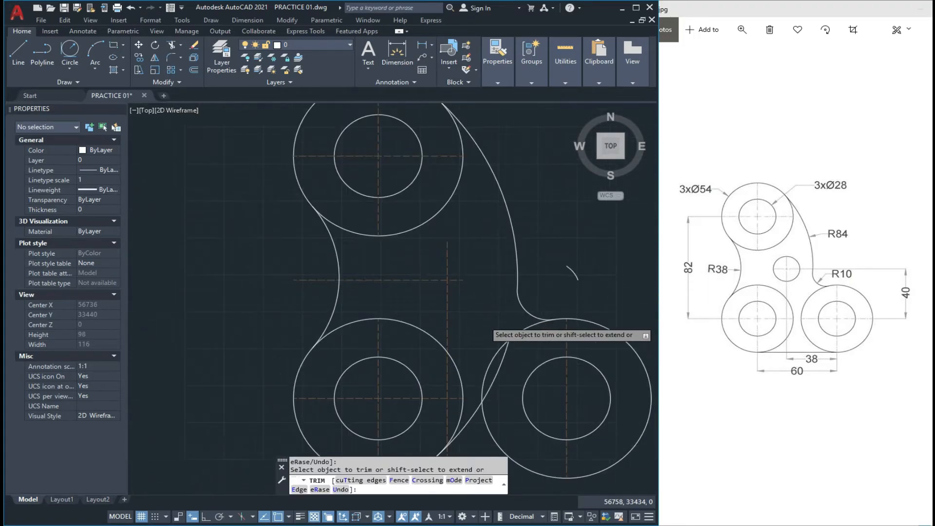
scroll(484, 320, down, 3)
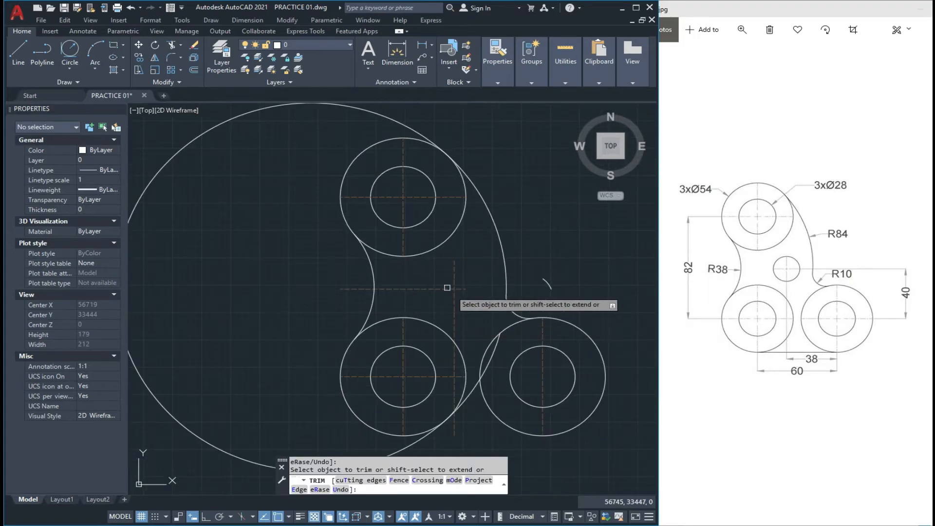
click(422, 137)
click(458, 174)
key(Escape)
key(Escape)
- Erase the large leftover arc of the 84 radius circle
click(401, 120)
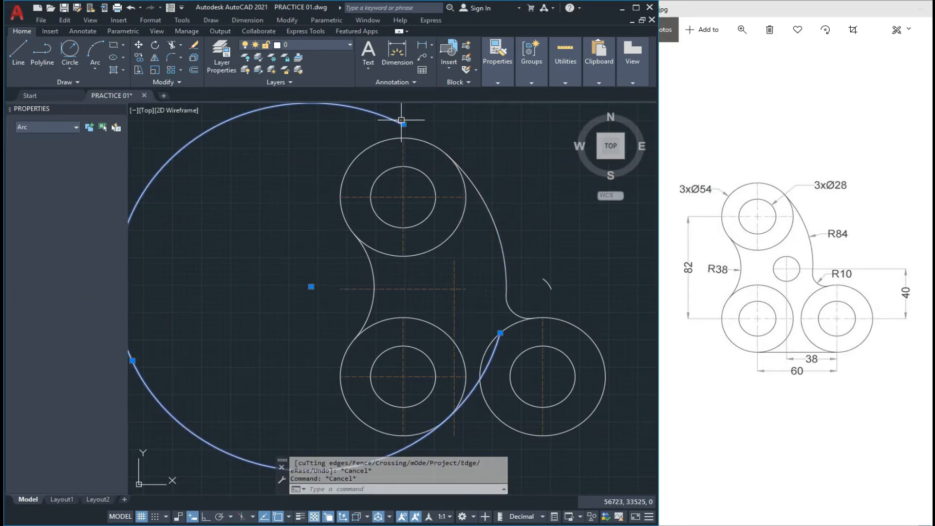
text(e)
key(Return)
key(Escape)
scroll(429, 141, down, 3)
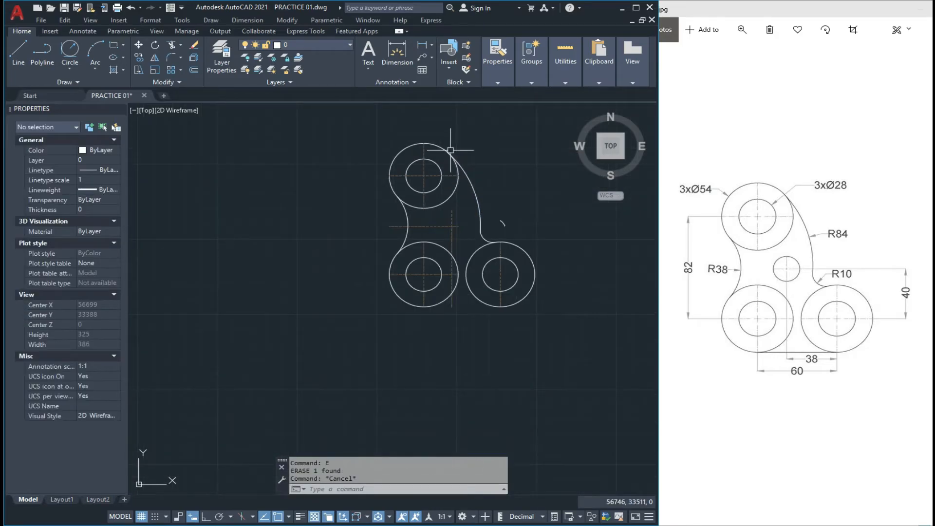
- Erase the small stray arc left over above the lower-right circles
scroll(457, 215, up, 2)
click(517, 188)
click(495, 200)
text(e)
key(Return)
key(Escape)
scroll(402, 233, down, 2)
scroll(445, 239, up, 2)
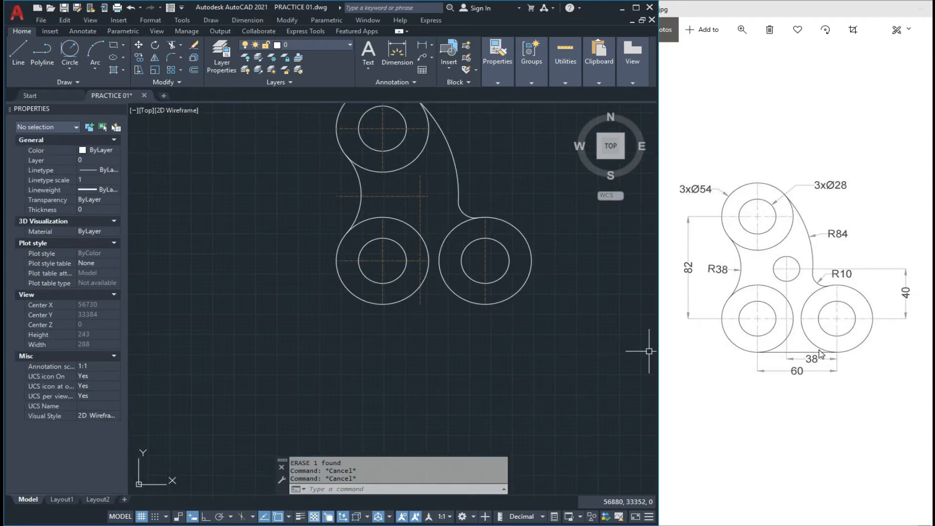
- Draw a horizontal line joining the bottom points of the two lower outer circles
text(l)
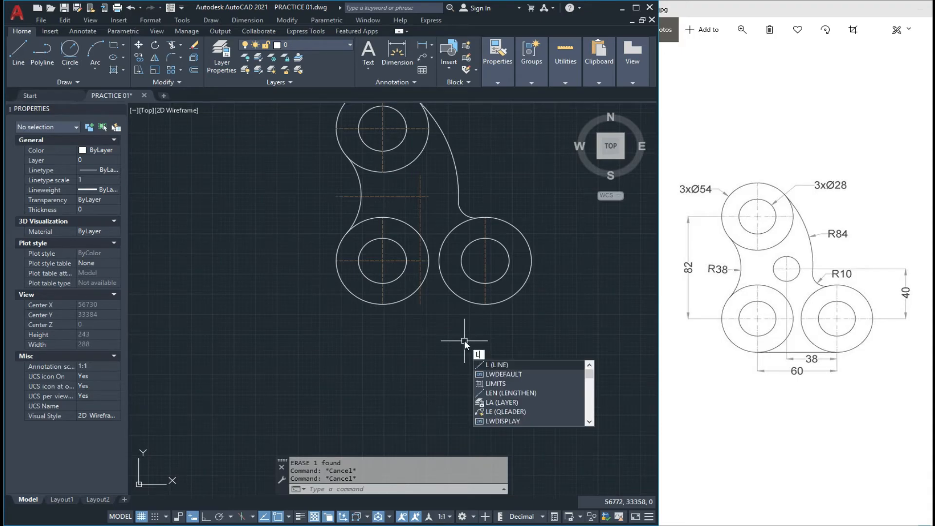
key(Return)
scroll(378, 302, up, 2)
click(378, 302)
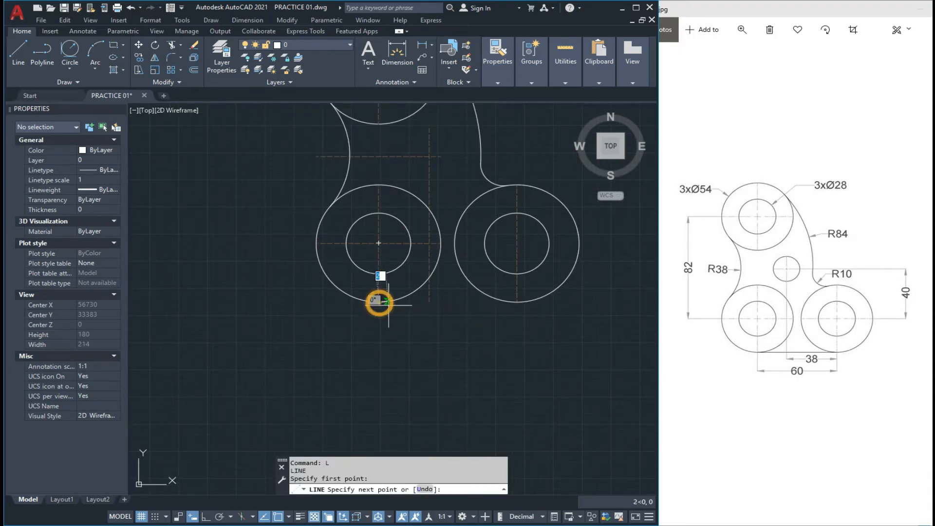
click(517, 302)
key(Escape)
scroll(485, 311, down, 3)
scroll(429, 316, up, 1)
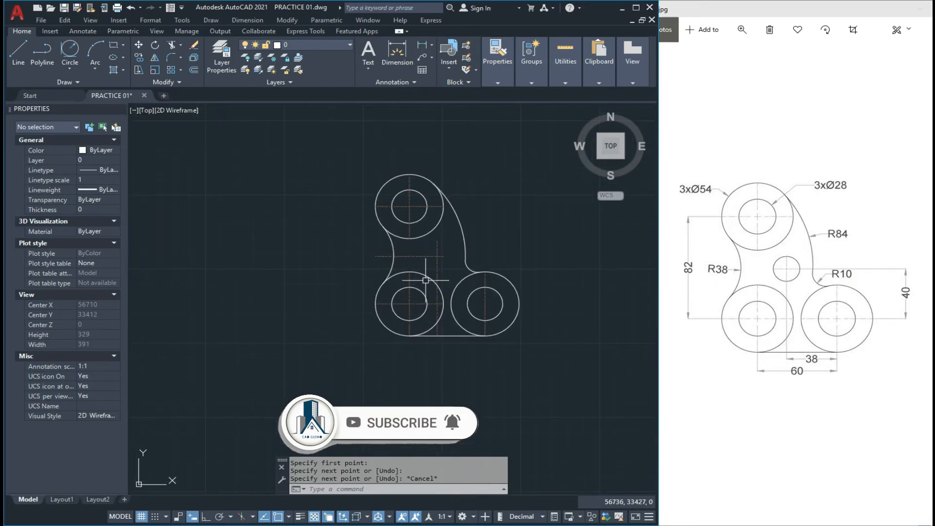
- Draw a circle of radius 7 centred on the intersection of the middle horizontal and vertical construction lines
scroll(395, 237, up, 1)
scroll(456, 229, up, 2)
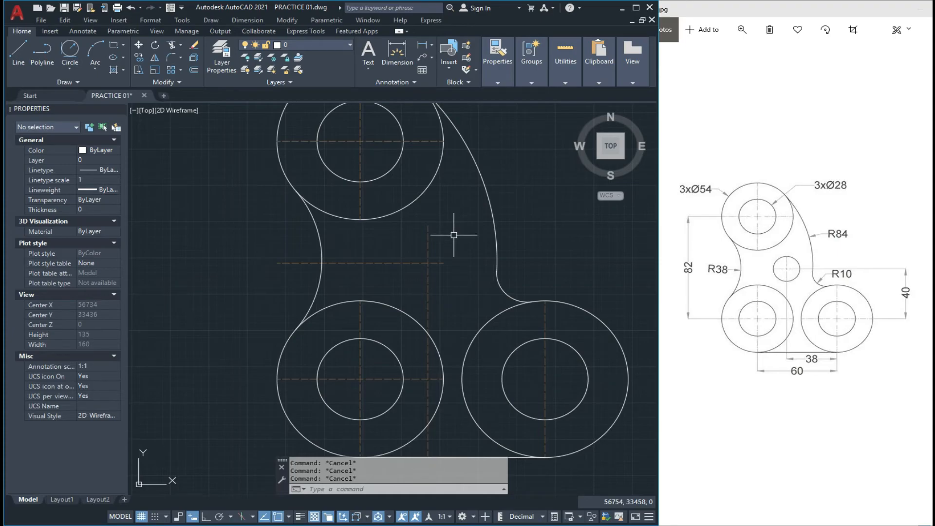
text(c)
key(Return)
click(428, 262)
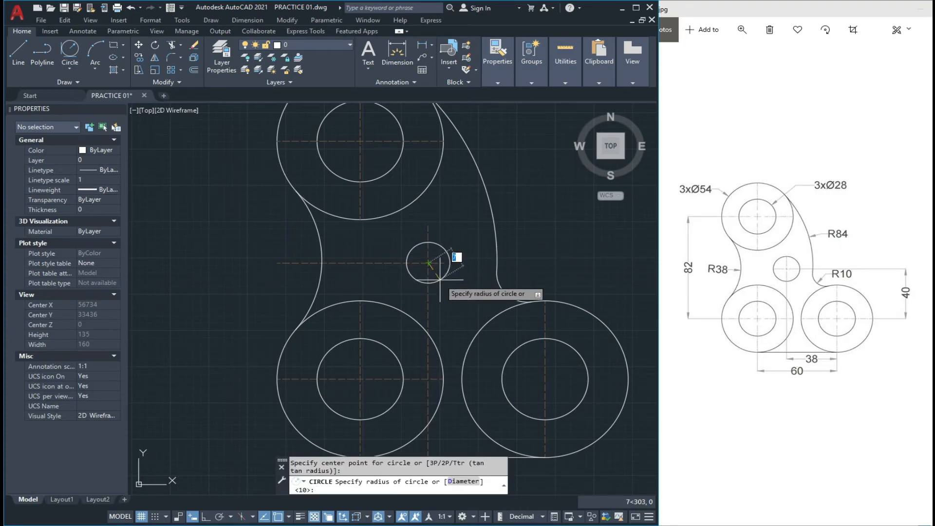
key(Return)
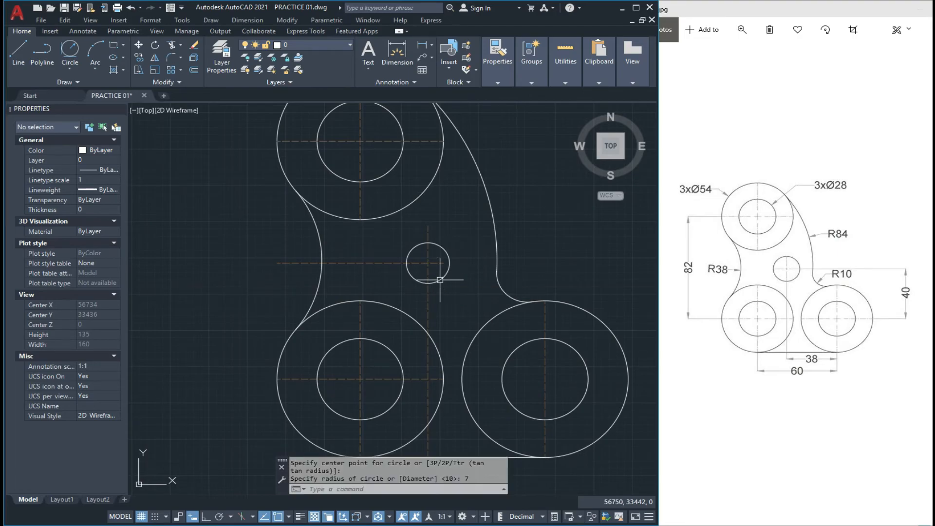
key(Escape)
key(Escape)
key(Escape)
scroll(428, 265, down, 2)
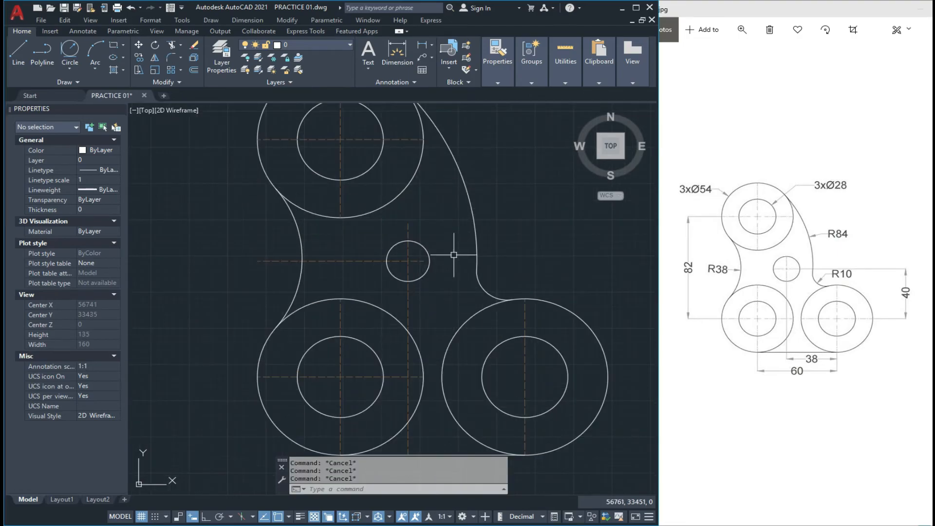